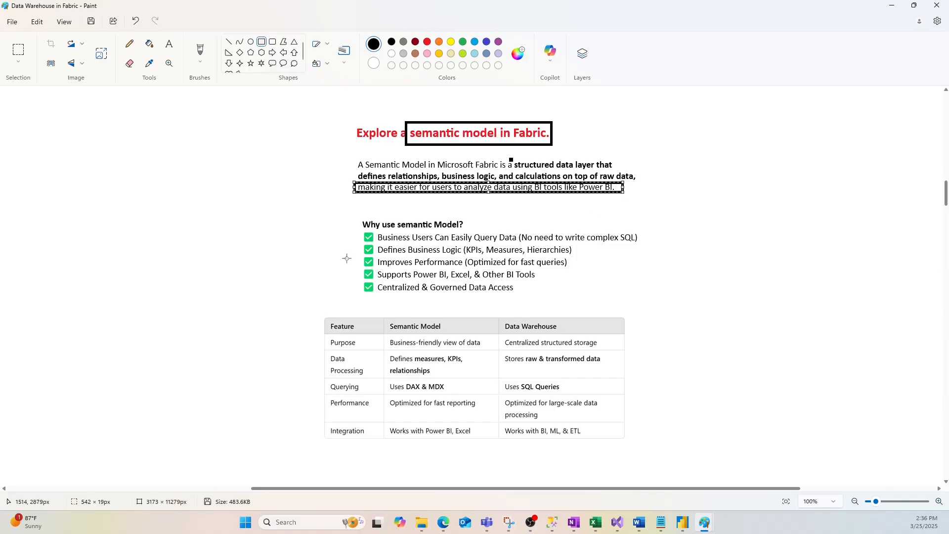
- Undo the rectangle drawn around the last line of the semantic model definition
{"action": "key", "text": "ctrl+z"}
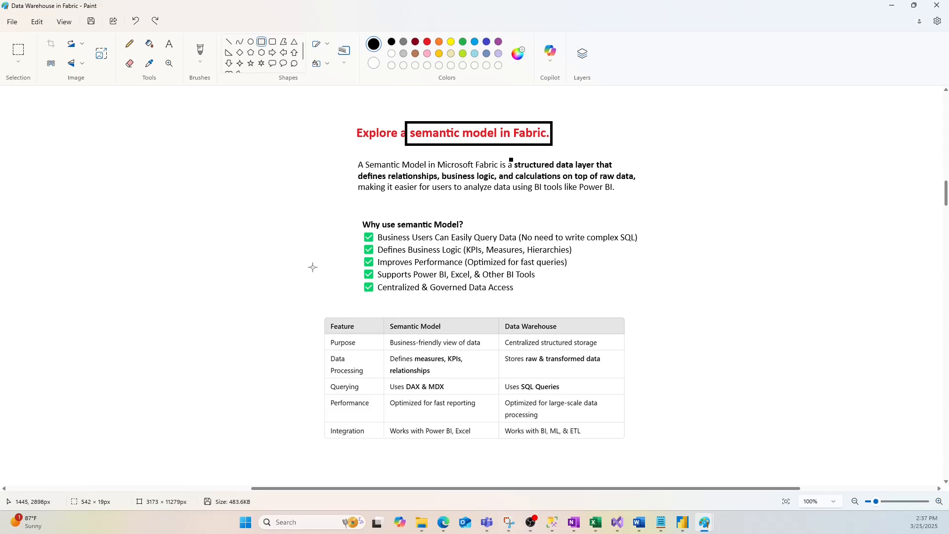
- Draw a rectangle about 401 × 69 px around the three numbered demo steps, and delete it
{"action": "scroll", "coordinate": [313, 267], "scroll_direction": "down", "scroll_amount": 5}
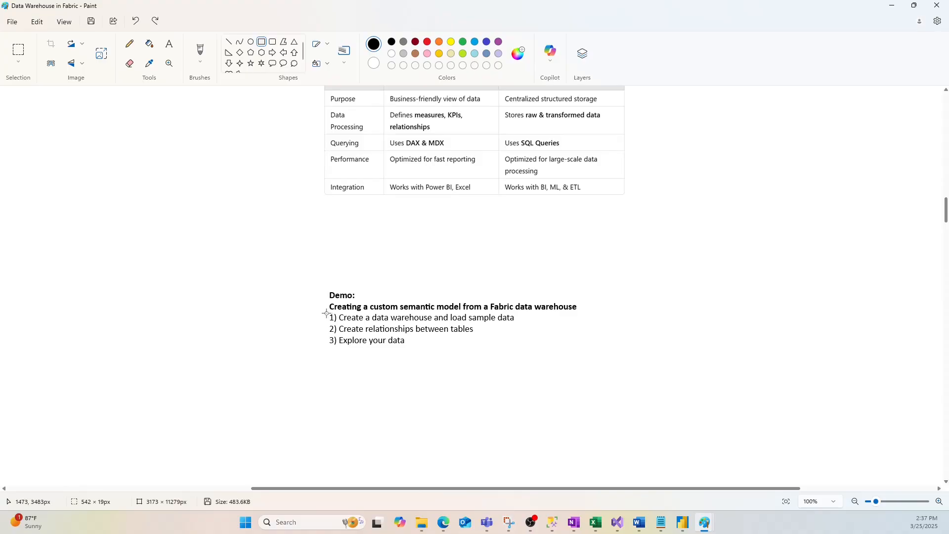
{"action": "left_click_drag", "start_coordinate": [323, 313], "coordinate": [522, 347]}
{"action": "key", "text": "Delete"}
{"action": "scroll", "coordinate": [323, 349], "scroll_direction": "up", "scroll_amount": 5}
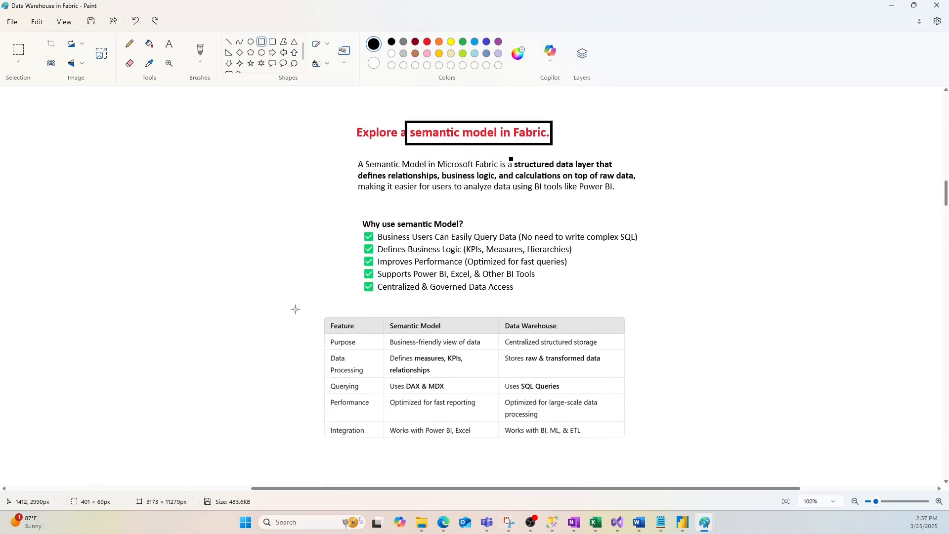
- Draw rectangles around the "Why use semantic Model?" section, about 582 × 161 px, and around the table's Semantic Model and Data Warehouse columns
{"action": "mouse_move", "coordinate": [357, 218]}
{"action": "left_mouse_down"}
{"action": "mouse_move", "coordinate": [643, 297]}
{"action": "mouse_move", "coordinate": [443, 255]}
{"action": "mouse_move", "coordinate": [520, 243]}
{"action": "left_mouse_up"}
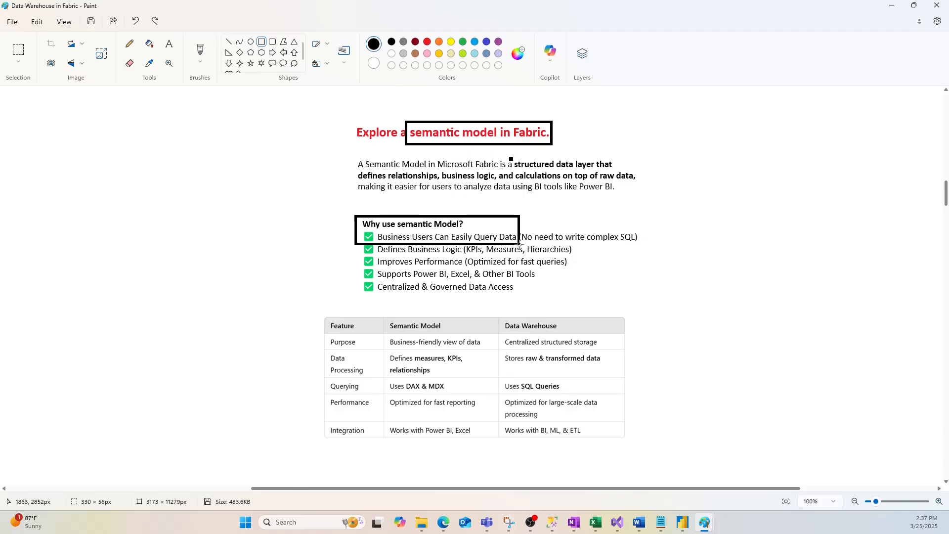
{"action": "mouse_move", "coordinate": [520, 244]}
{"action": "left_mouse_down"}
{"action": "mouse_move", "coordinate": [588, 256]}
{"action": "mouse_move", "coordinate": [584, 268]}
{"action": "left_mouse_up"}
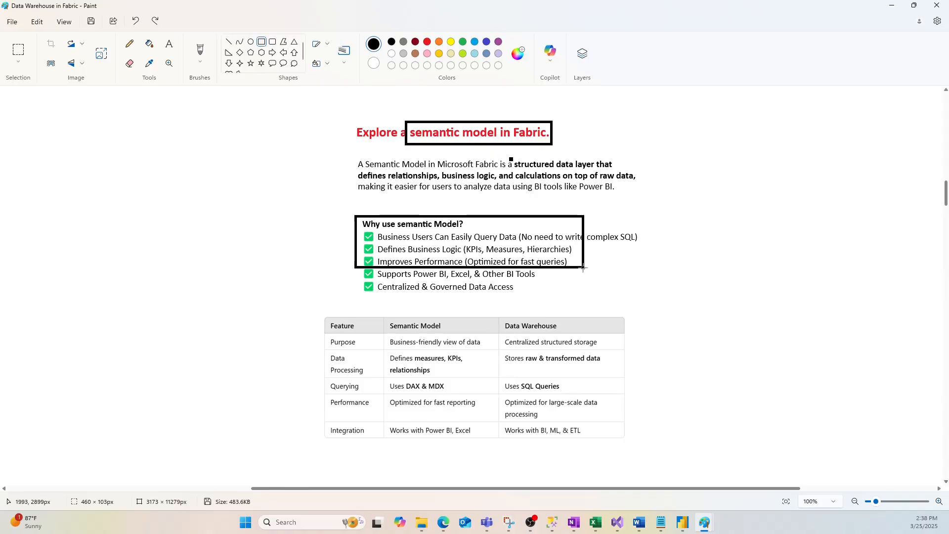
{"action": "left_click_drag", "start_coordinate": [583, 267], "coordinate": [578, 281]}
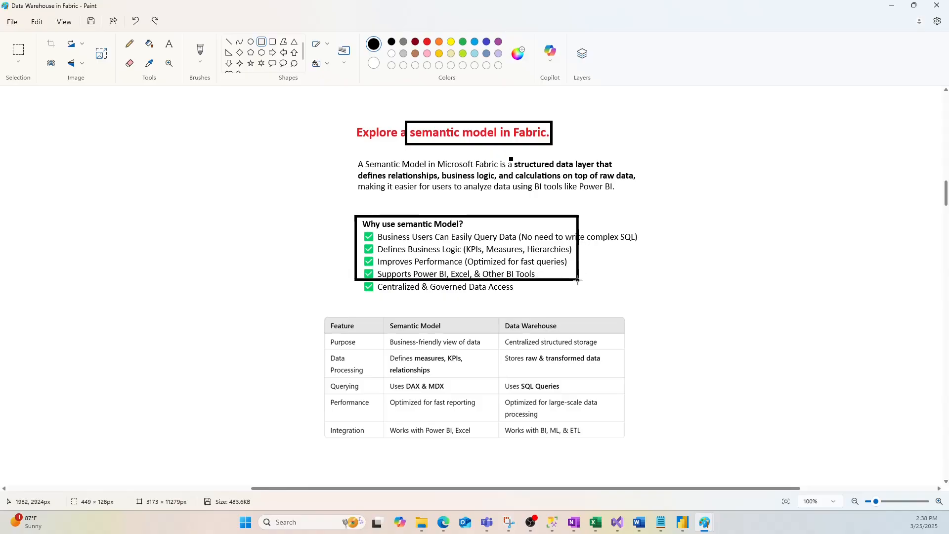
{"action": "mouse_move", "coordinate": [577, 280]}
{"action": "left_mouse_down"}
{"action": "mouse_move", "coordinate": [577, 295]}
{"action": "mouse_move", "coordinate": [644, 297]}
{"action": "left_mouse_up"}
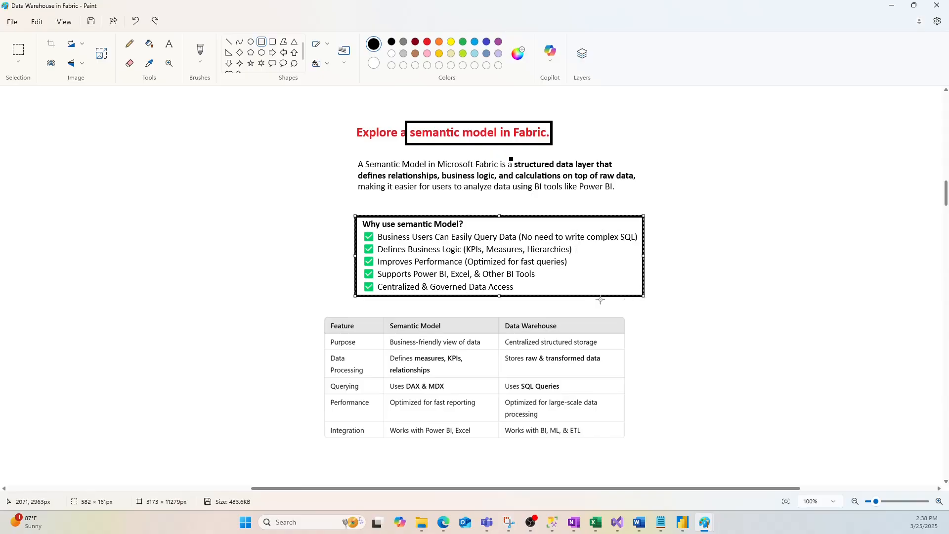
{"action": "left_click", "coordinate": [308, 265]}
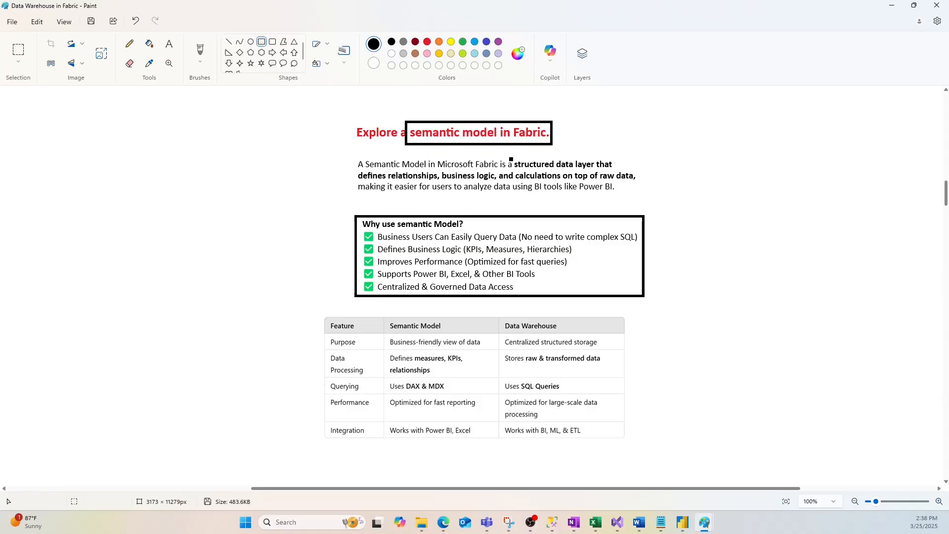
{"action": "left_click_drag", "start_coordinate": [383, 318], "coordinate": [625, 438]}
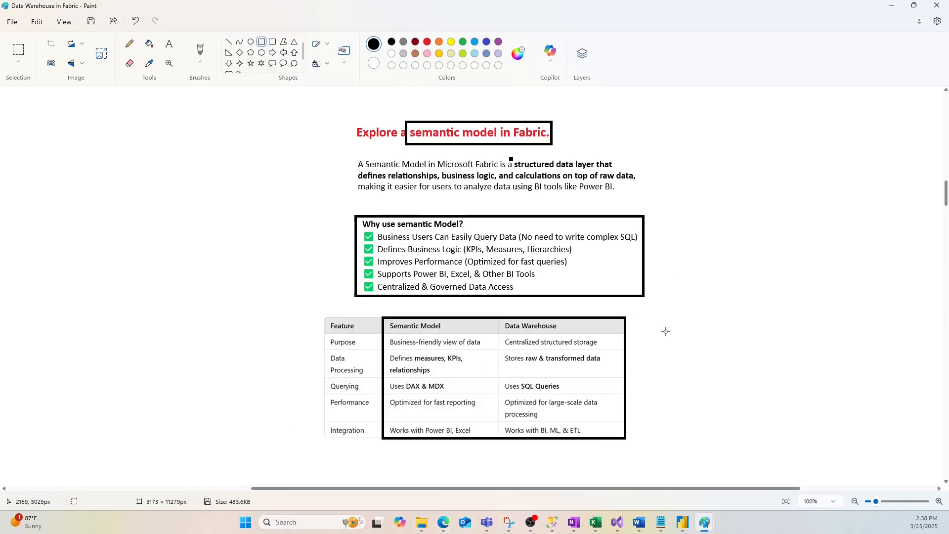
- Switch to the Fabric workspace in the browser and start a new Warehouse item
{"action": "mouse_move", "coordinate": [443, 522]}
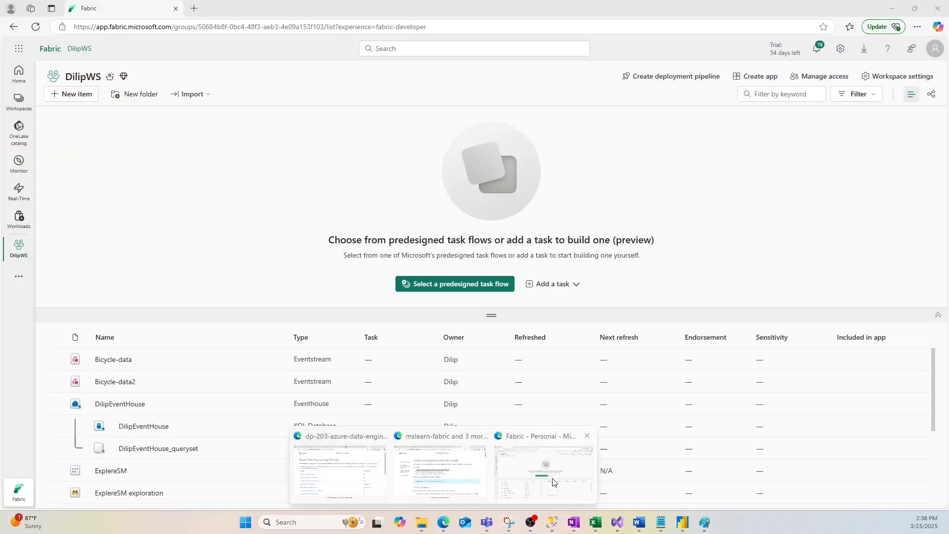
{"action": "left_click", "coordinate": [551, 478]}
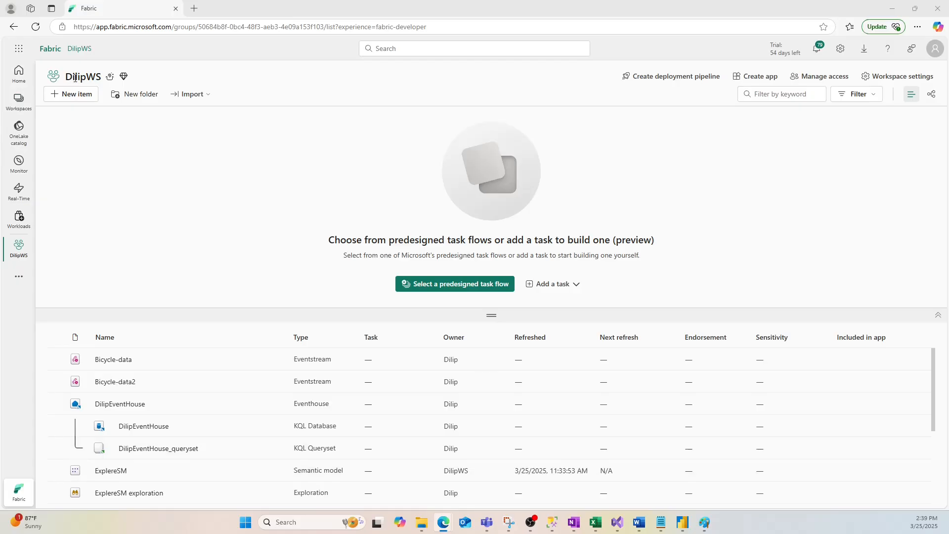
{"action": "left_click", "coordinate": [70, 97]}
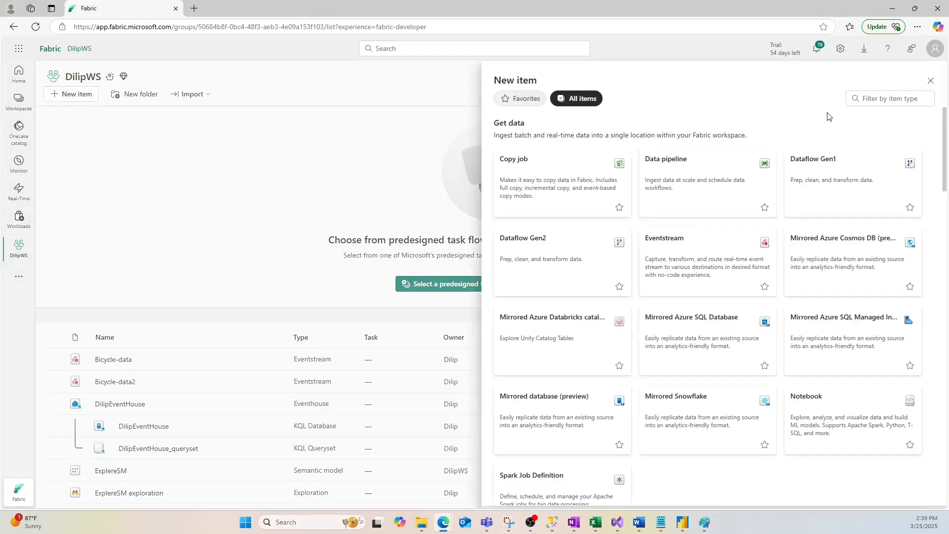
{"action": "left_click", "coordinate": [875, 102]}
{"action": "type", "text": "dat"}
{"action": "key", "text": "BackSpace"}
{"action": "key", "text": "BackSpace"}
{"action": "key", "text": "BackSpace"}
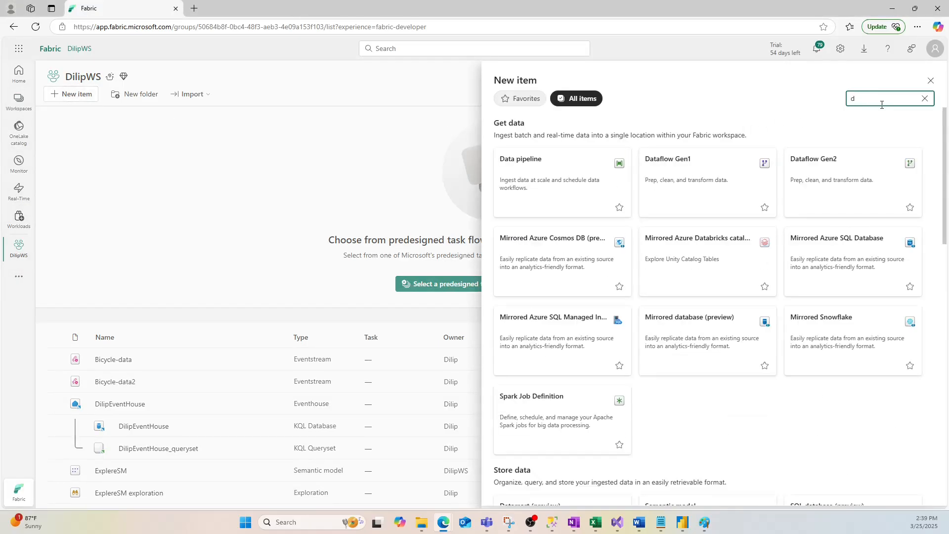
{"action": "type", "text": "ware"}
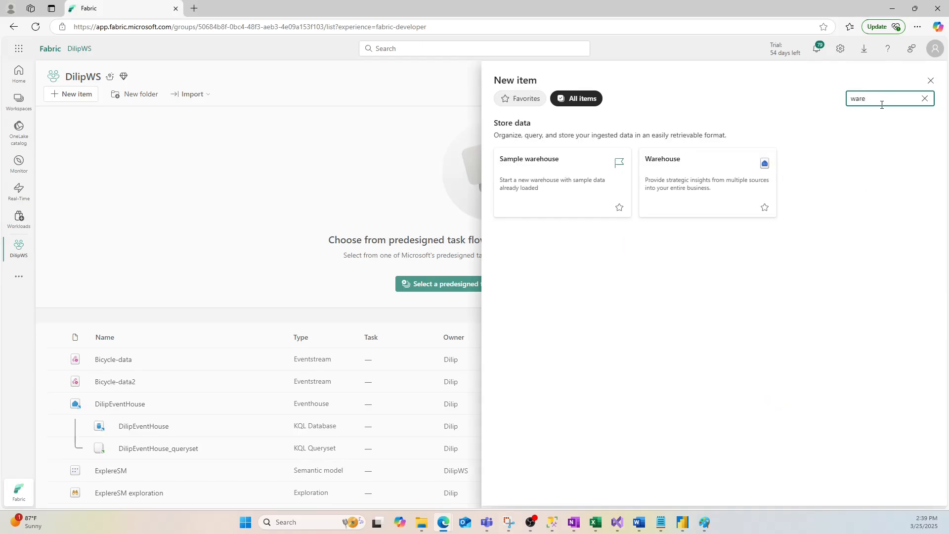
{"action": "left_click", "coordinate": [691, 183]}
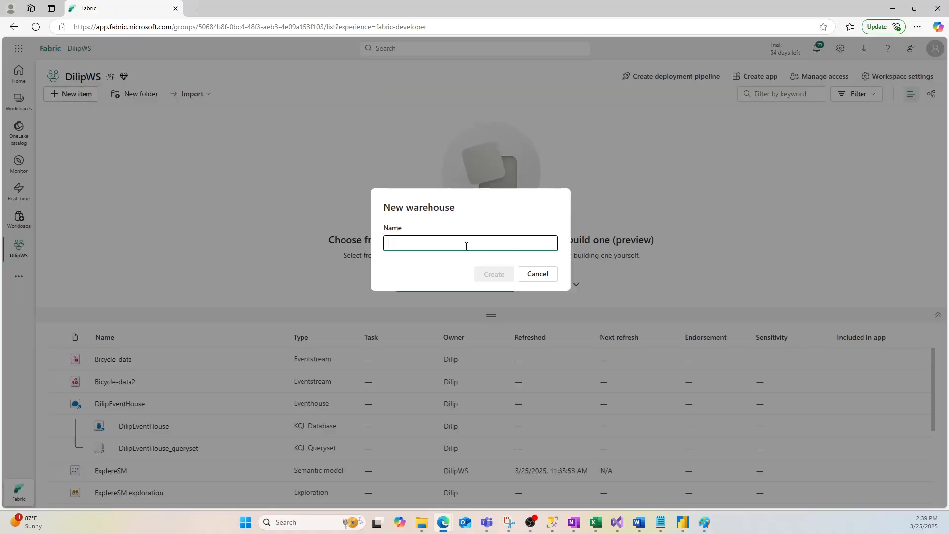
- Create the warehouse with the name SMDW and load the sample data into it
{"action": "left_click", "coordinate": [417, 242]}
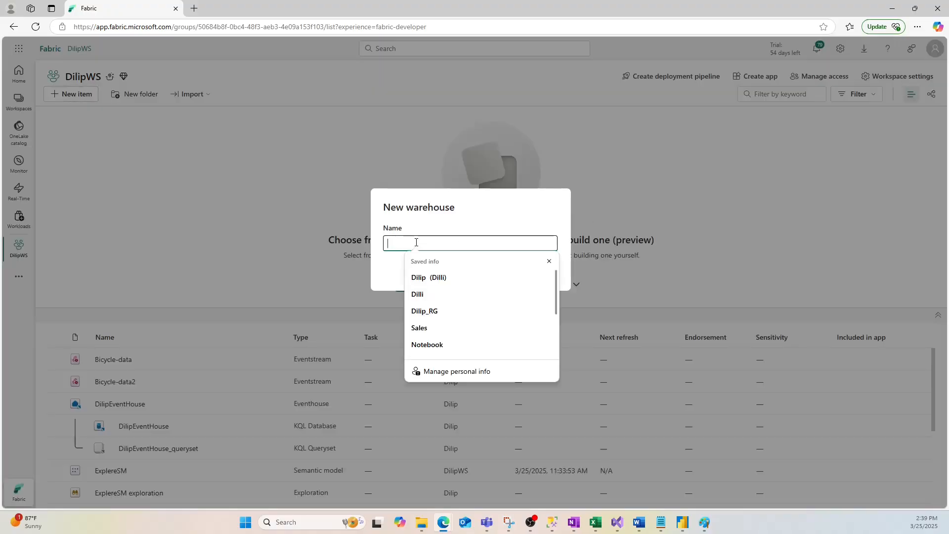
{"action": "type", "text": "SMDW"}
{"action": "key", "text": "Escape"}
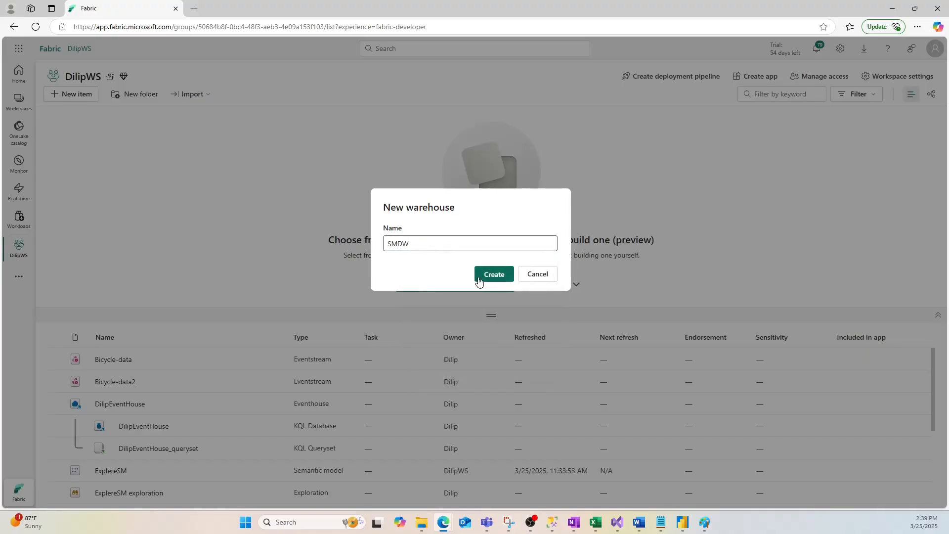
{"action": "key", "text": "Return"}
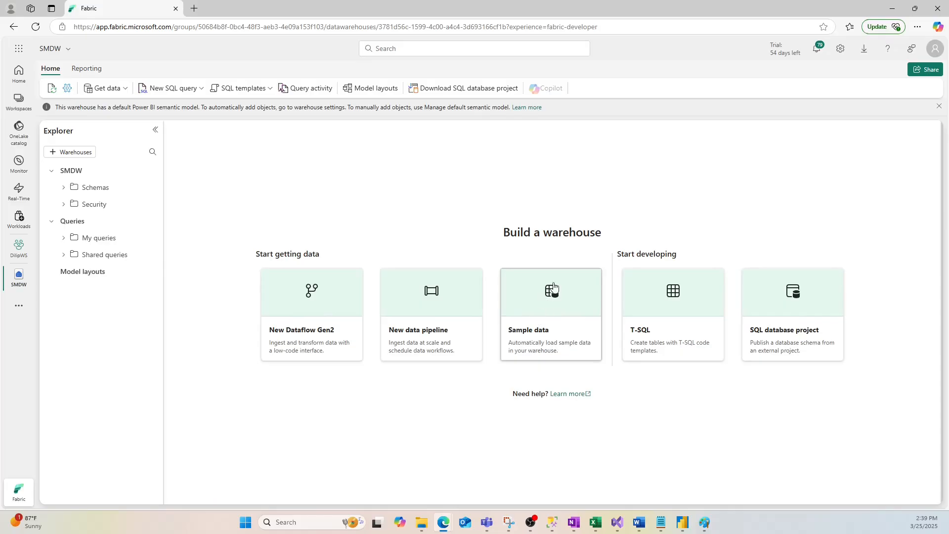
{"action": "left_click", "coordinate": [546, 300]}
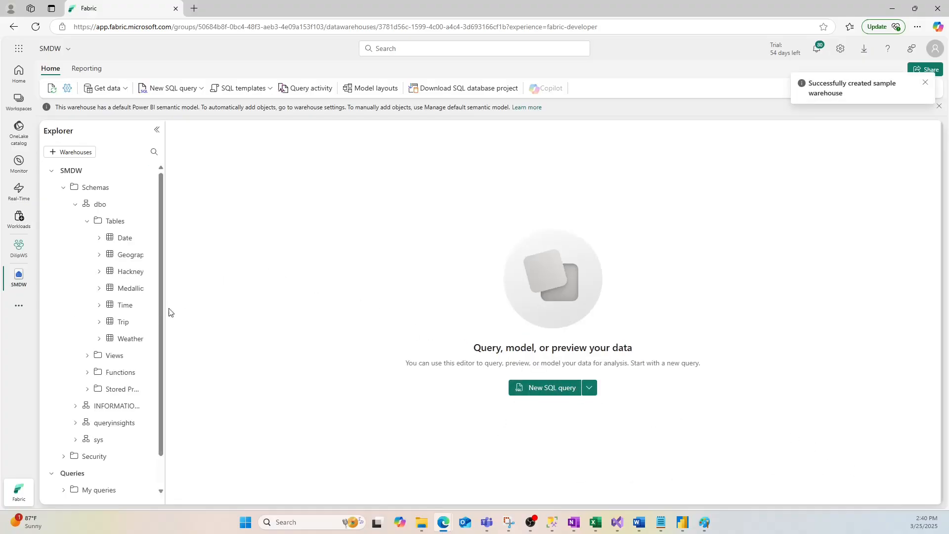
- Widen the explorer and preview the data of the Date, Geography, Trip and Weather tables
{"action": "left_click_drag", "start_coordinate": [166, 311], "coordinate": [223, 314]}
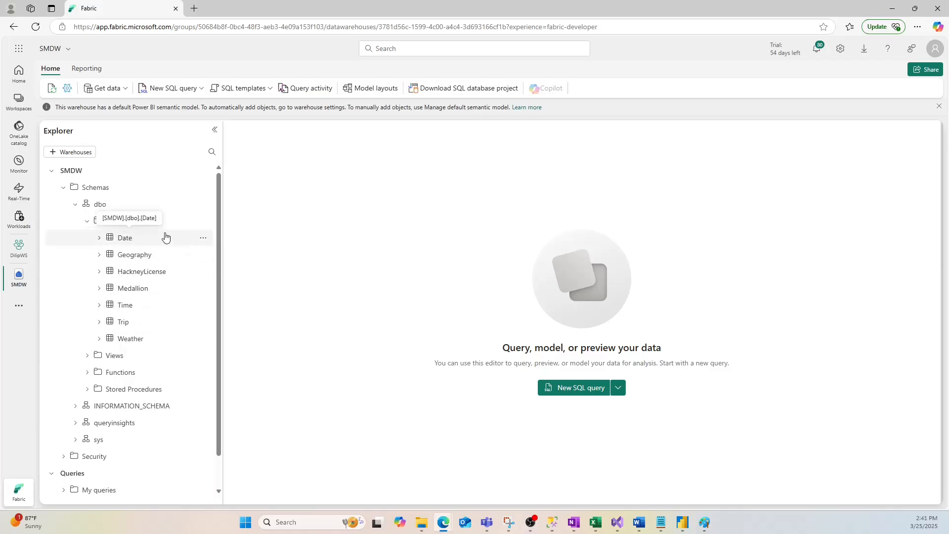
{"action": "left_click", "coordinate": [125, 240]}
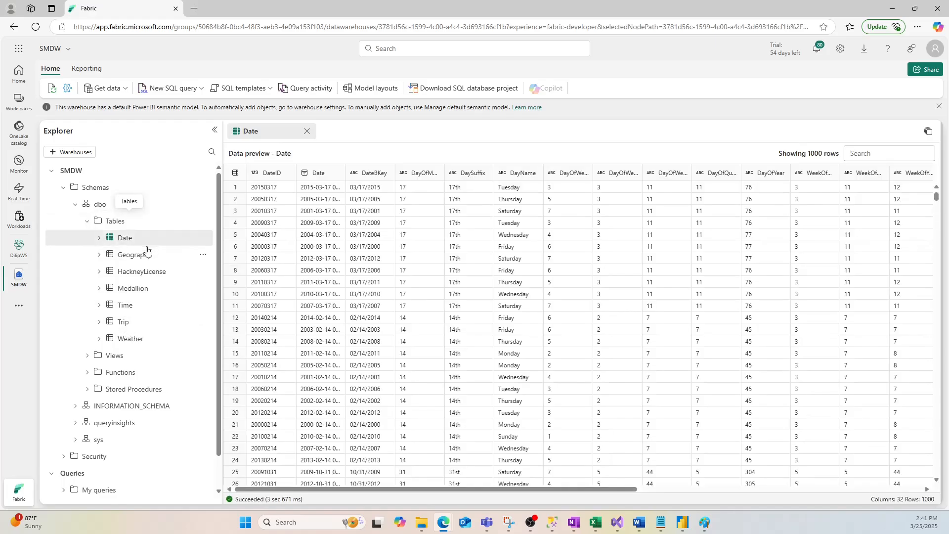
{"action": "left_click", "coordinate": [142, 256]}
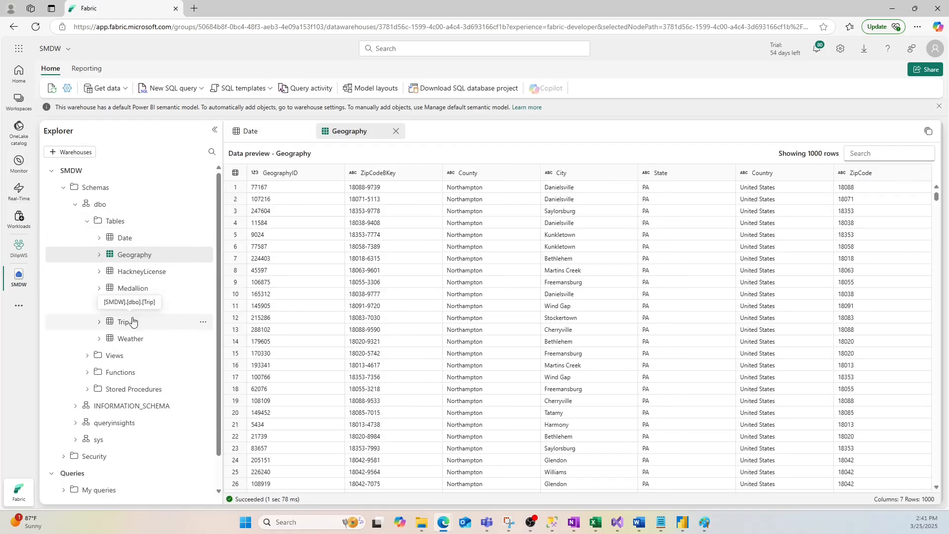
{"action": "left_click", "coordinate": [132, 326]}
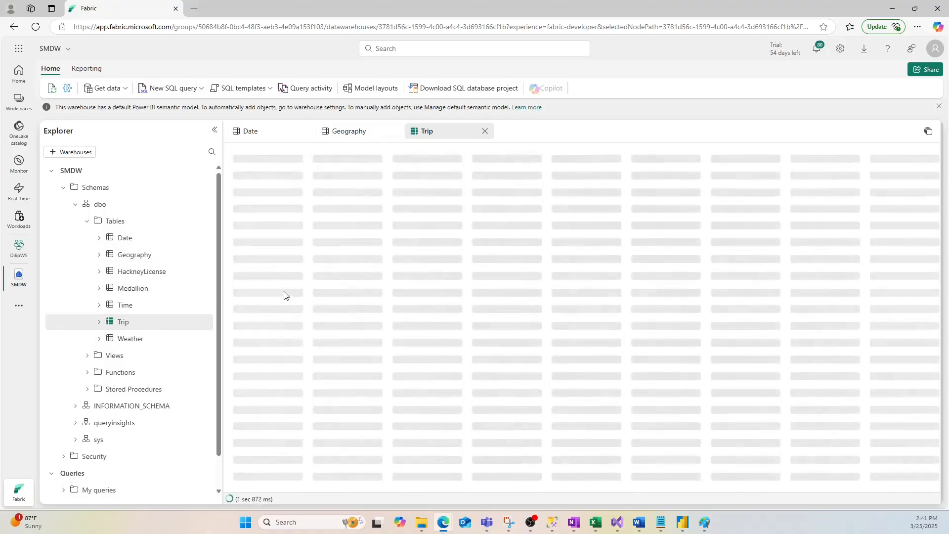
{"action": "left_click", "coordinate": [143, 344]}
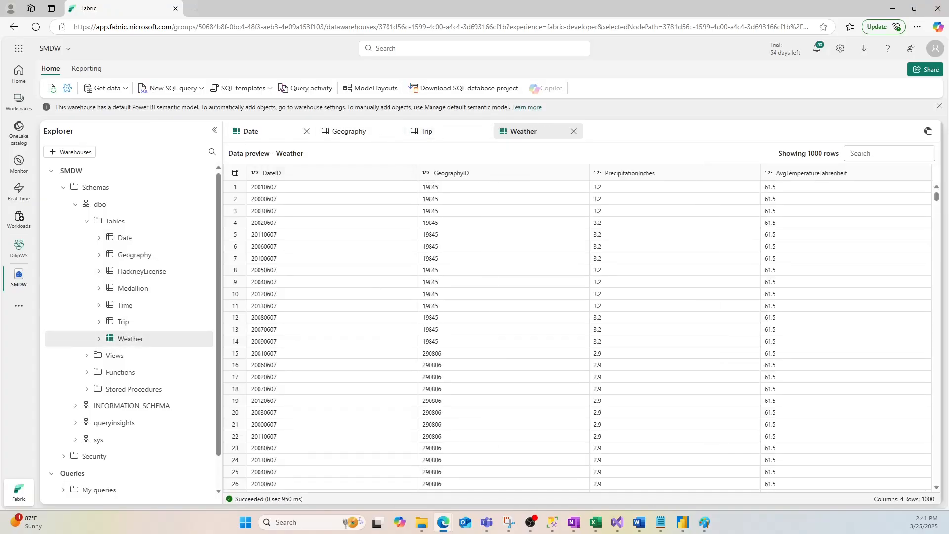
- Create a new semantic model named NewSM from the dbo tables Date, Geography, Trip and Weather
{"action": "left_click", "coordinate": [89, 70]}
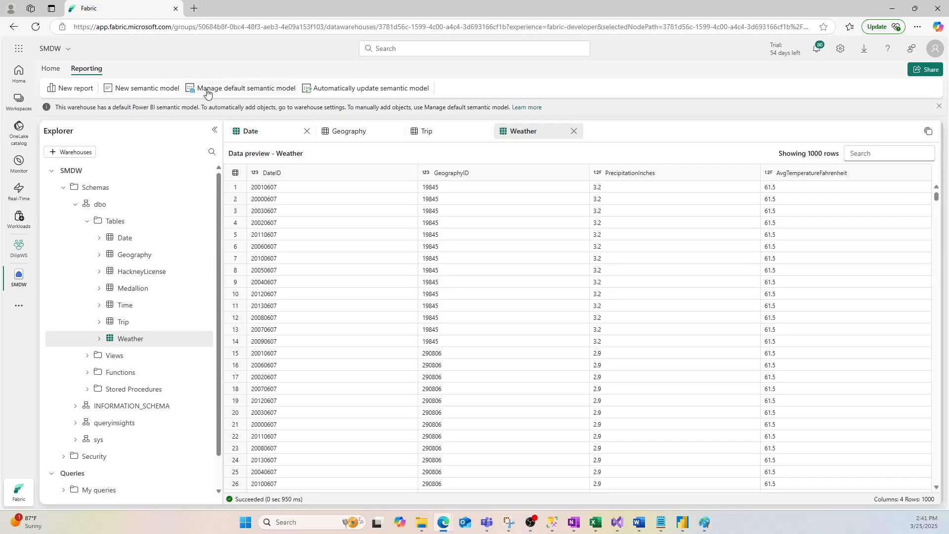
{"action": "left_click", "coordinate": [136, 92]}
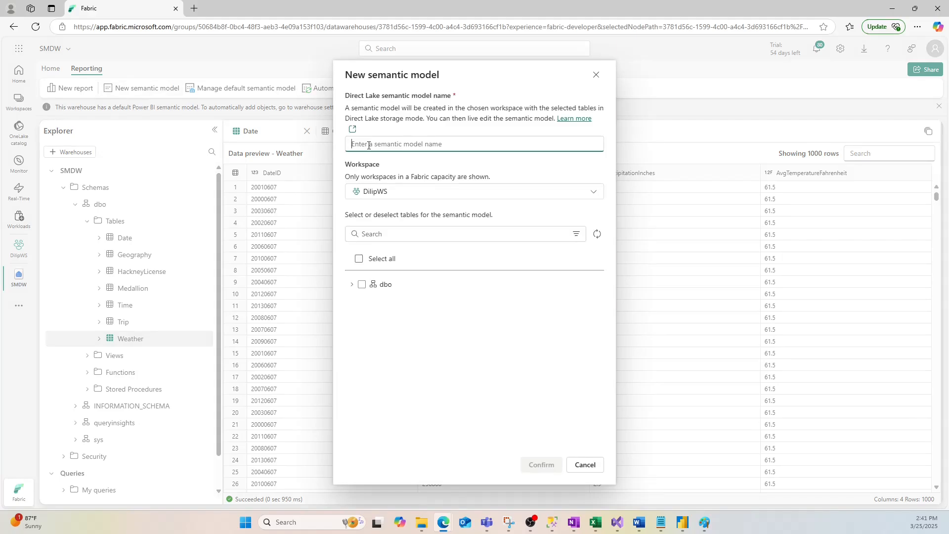
{"action": "type", "text": "NewSM"}
{"action": "left_click", "coordinate": [352, 284]}
{"action": "left_click", "coordinate": [360, 304]}
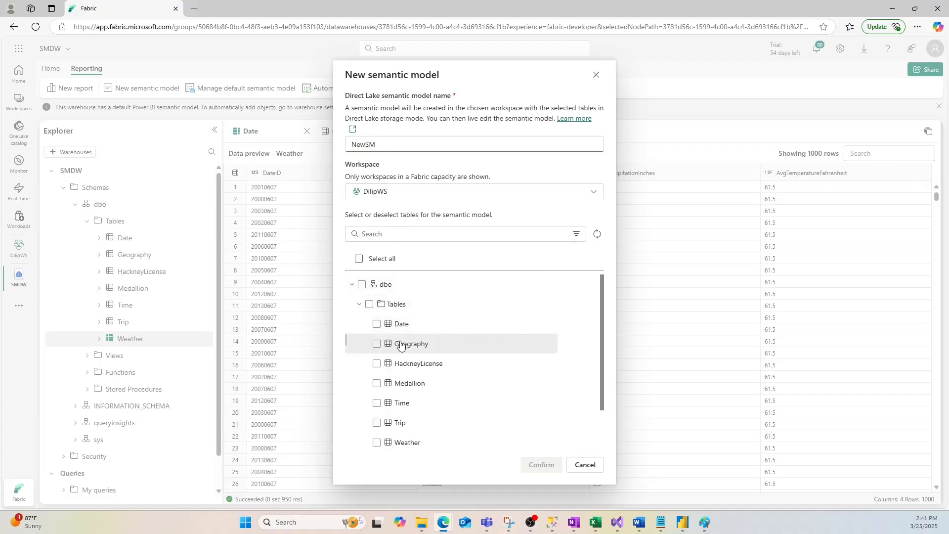
{"action": "left_click", "coordinate": [378, 324]}
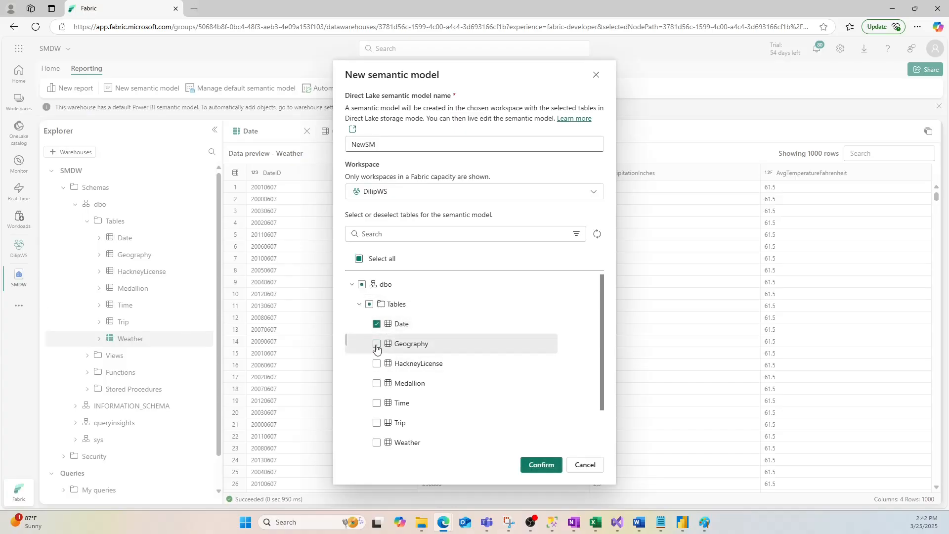
{"action": "left_click", "coordinate": [376, 443]}
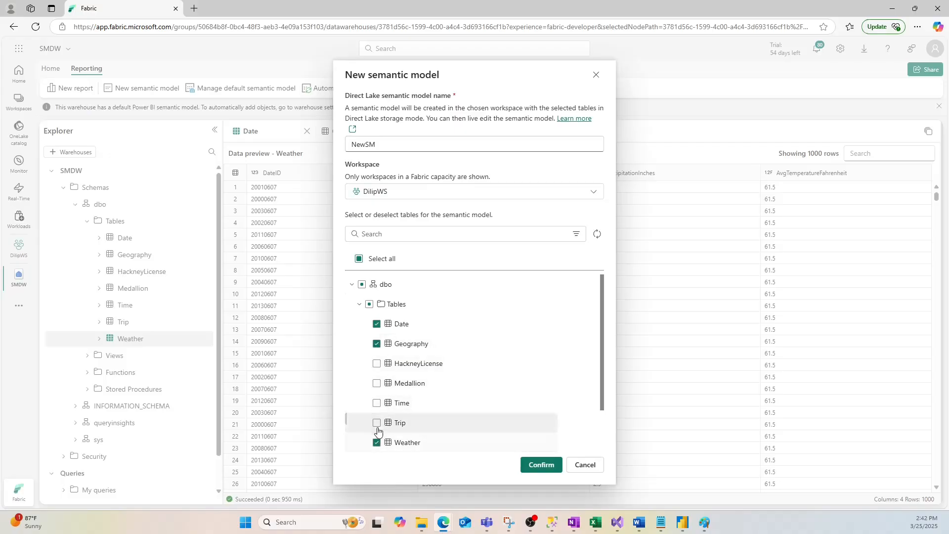
{"action": "left_click", "coordinate": [377, 423]}
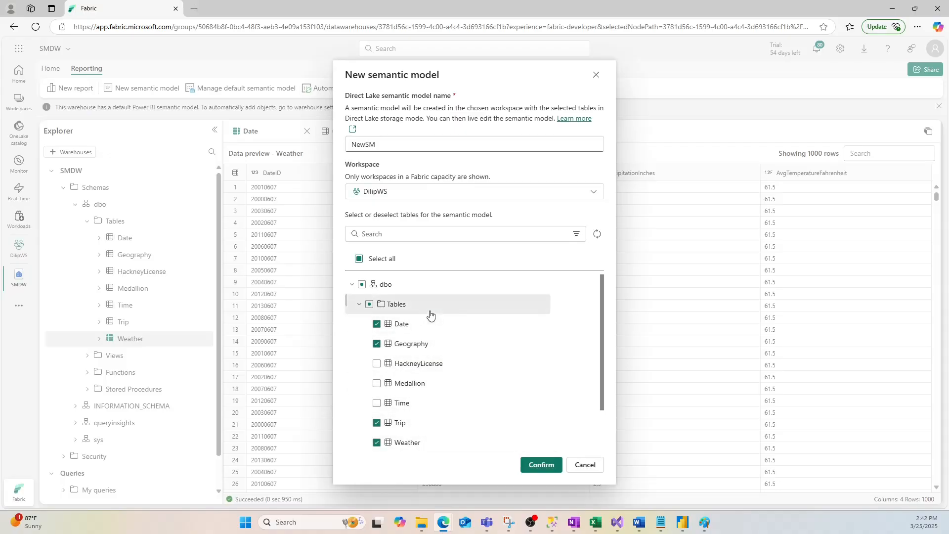
{"action": "left_click", "coordinate": [542, 465]}
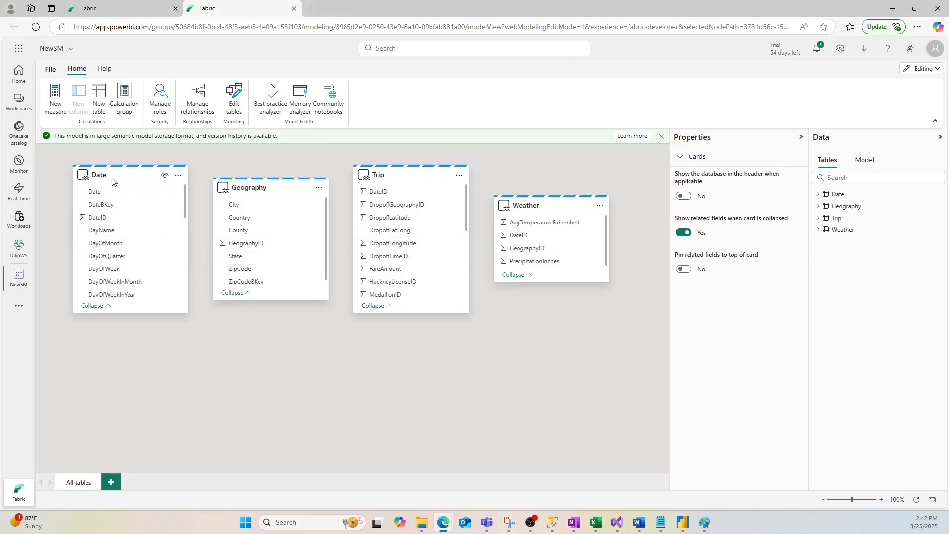
- Rearrange the model diagram with Trip in the middle, Geography to its lower right and Weather below Date
{"action": "mouse_move", "coordinate": [112, 188]}
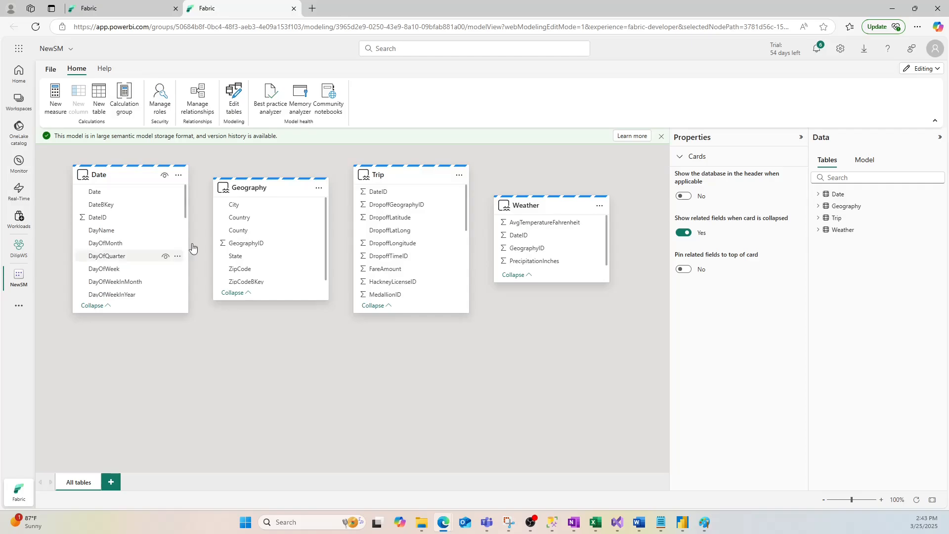
{"action": "left_click_drag", "start_coordinate": [286, 196], "coordinate": [473, 349]}
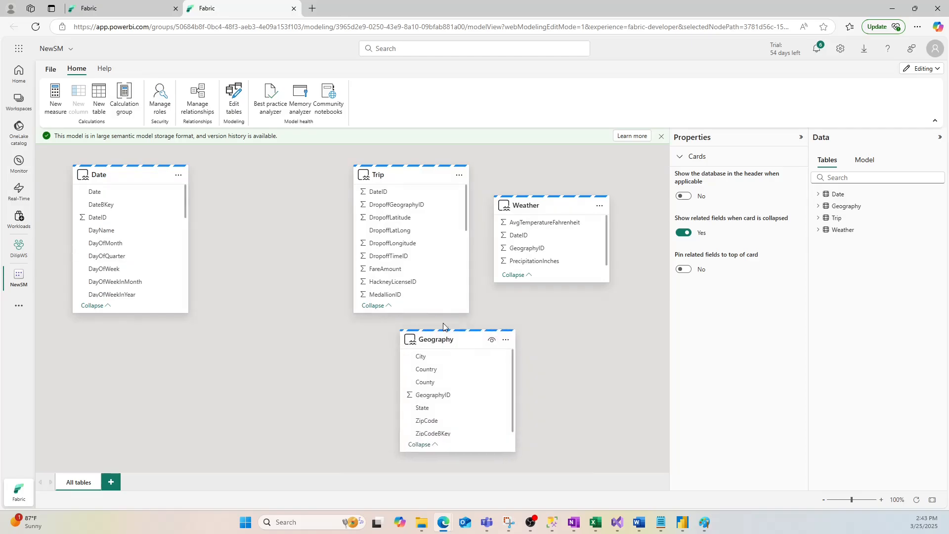
{"action": "left_click_drag", "start_coordinate": [411, 177], "coordinate": [323, 232]}
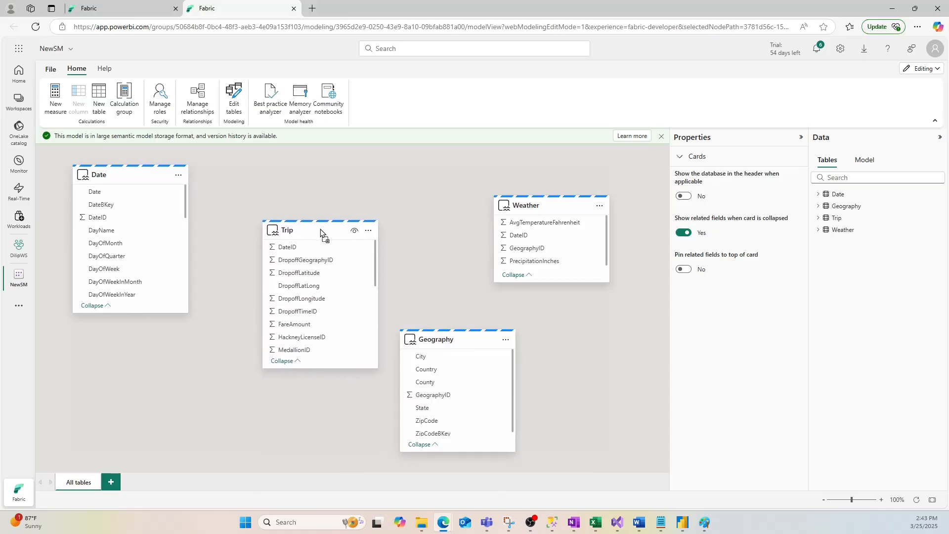
{"action": "left_click_drag", "start_coordinate": [546, 209], "coordinate": [155, 374]}
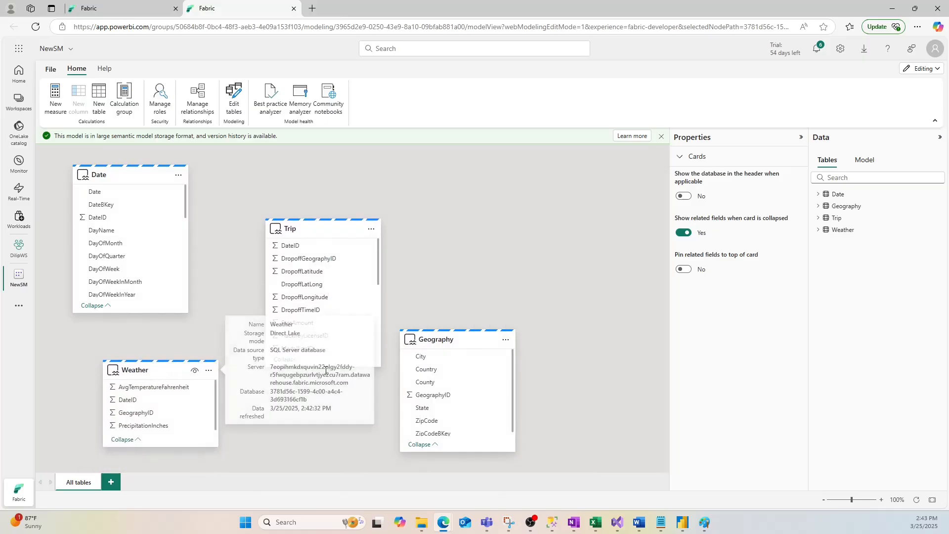
- Rearrange the model diagram with Geography beside Trip on its right, and Weather aligned directly below Date
{"action": "left_click_drag", "start_coordinate": [451, 344], "coordinate": [489, 225]}
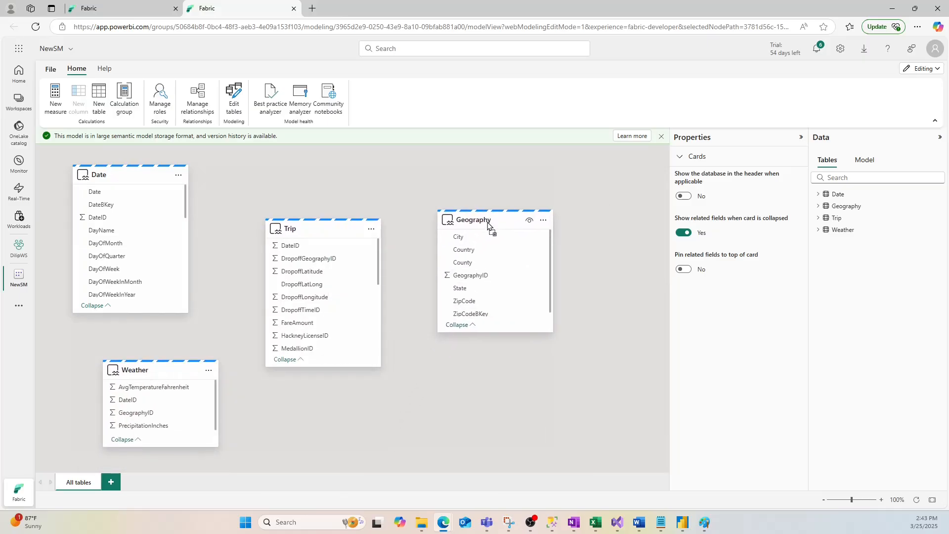
{"action": "left_click_drag", "start_coordinate": [139, 375], "coordinate": [123, 361]}
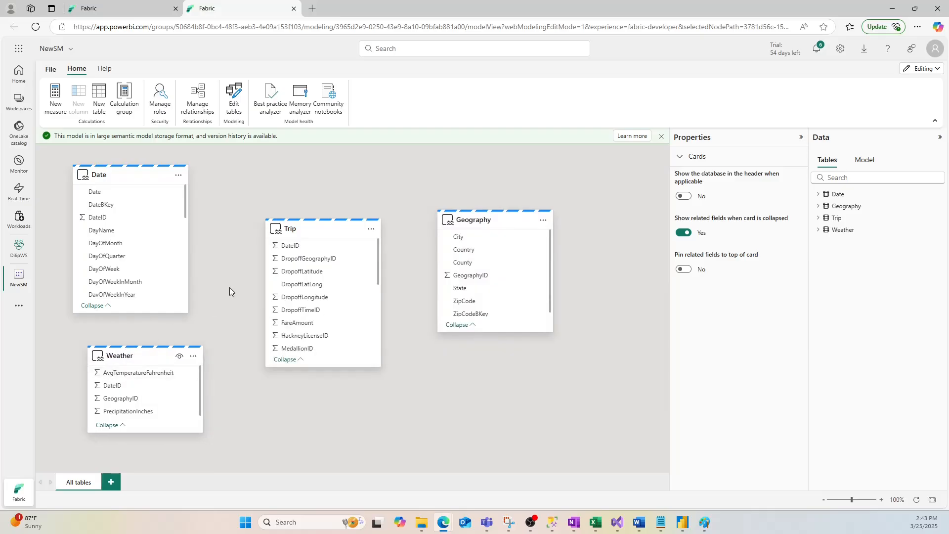
{"action": "left_click_drag", "start_coordinate": [131, 178], "coordinate": [147, 179]}
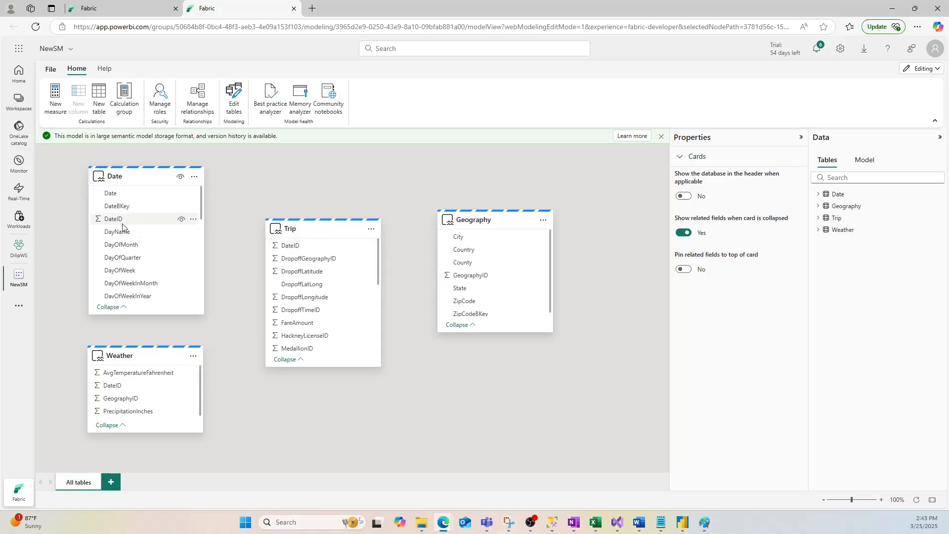
- Create an active one-to-many relationship from DateID in Date to DateID in Trip with single cross-filter direction
{"action": "left_click_drag", "start_coordinate": [112, 221], "coordinate": [291, 248]}
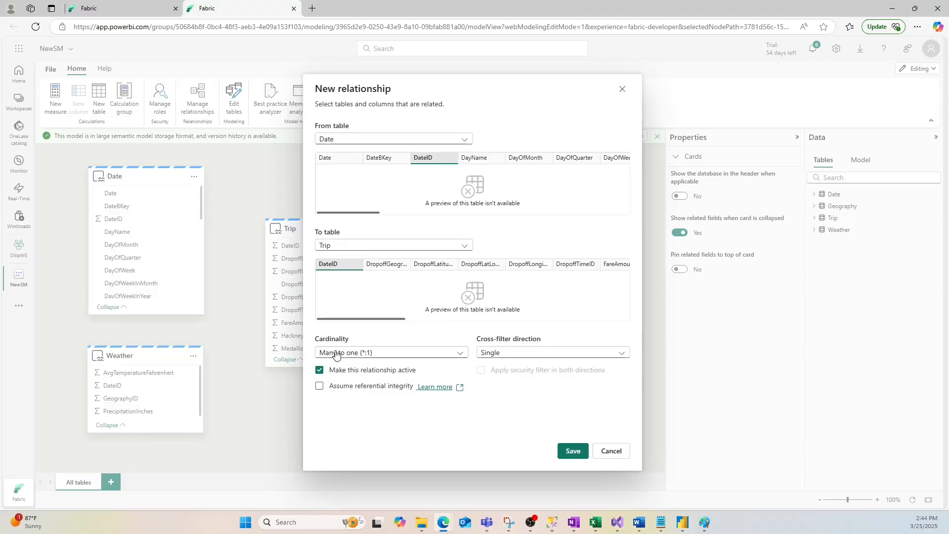
{"action": "left_click", "coordinate": [358, 356]}
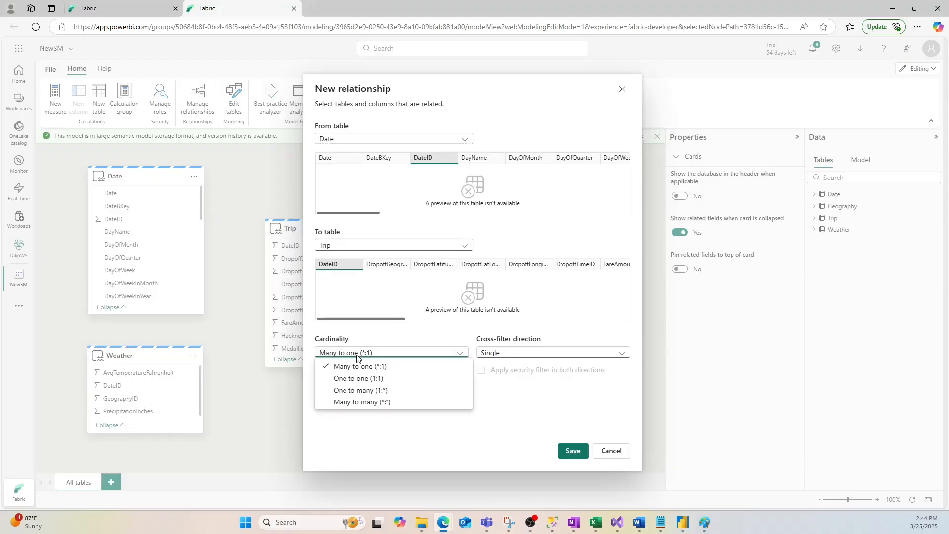
{"action": "left_click", "coordinate": [348, 391]}
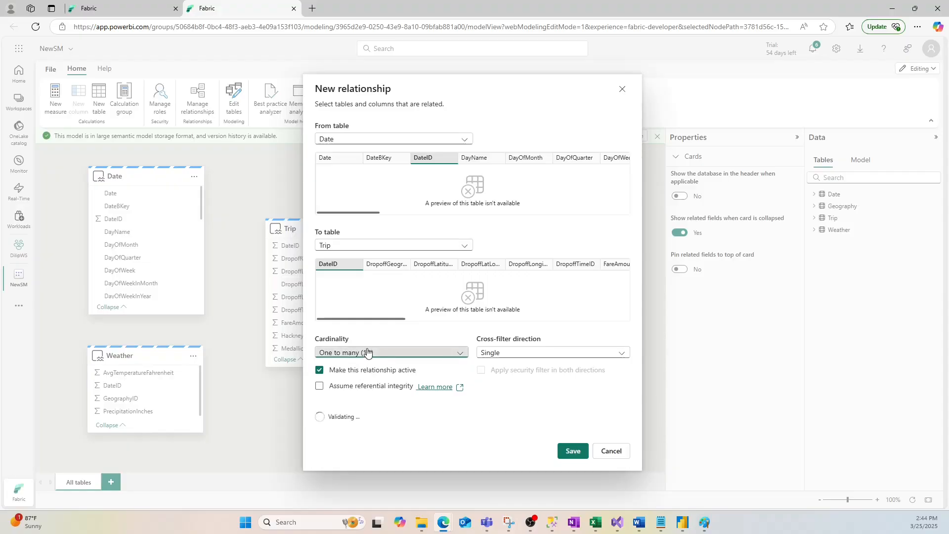
{"action": "left_click", "coordinate": [585, 295]}
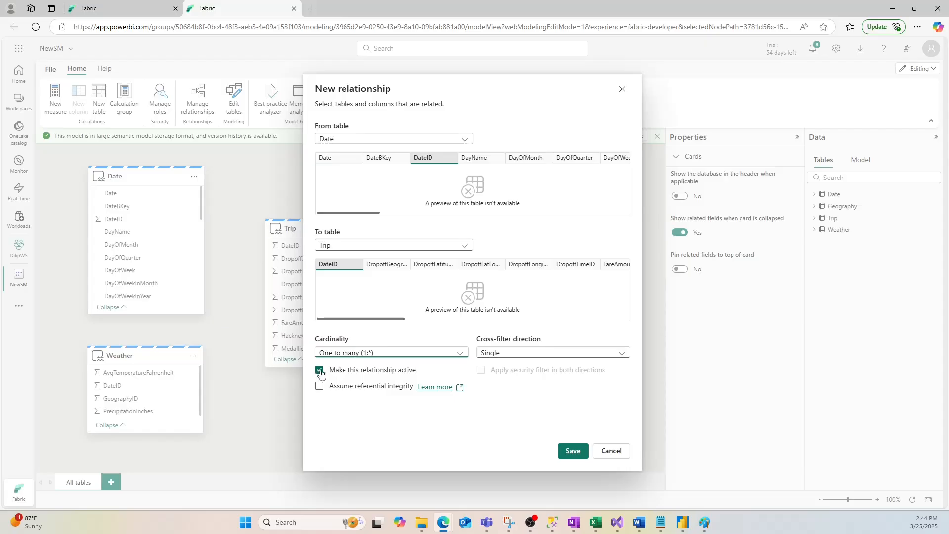
{"action": "left_click", "coordinate": [574, 453]}
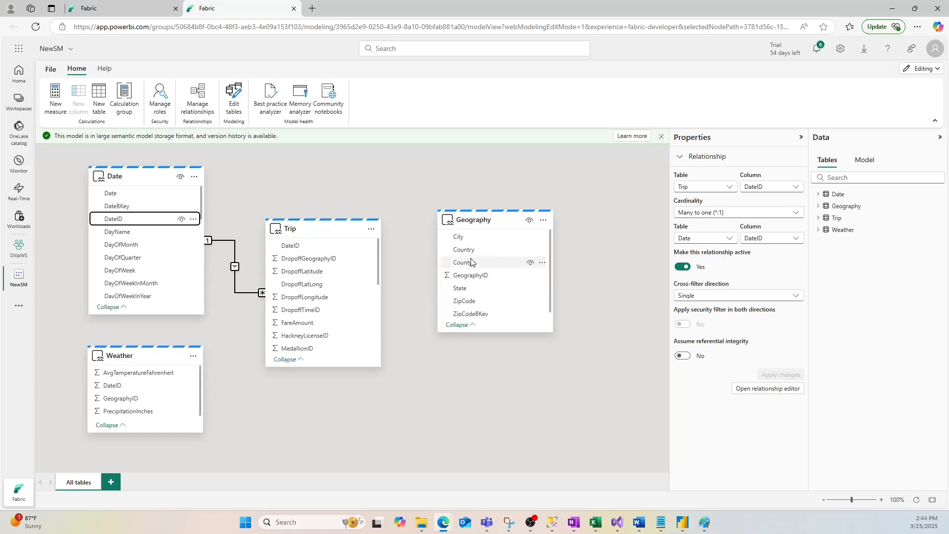
- Create an active one-to-many relationship from GeographyID in Geography to DropoffGeographyID in Trip with single cross-filter direction
{"action": "left_click_drag", "start_coordinate": [467, 280], "coordinate": [319, 259]}
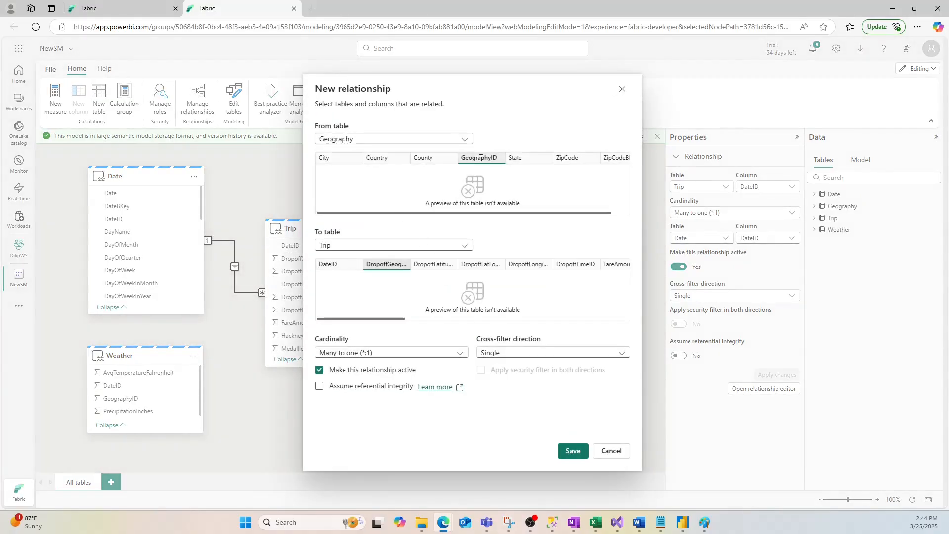
{"action": "left_click", "coordinate": [427, 159]}
{"action": "left_click", "coordinate": [481, 159]}
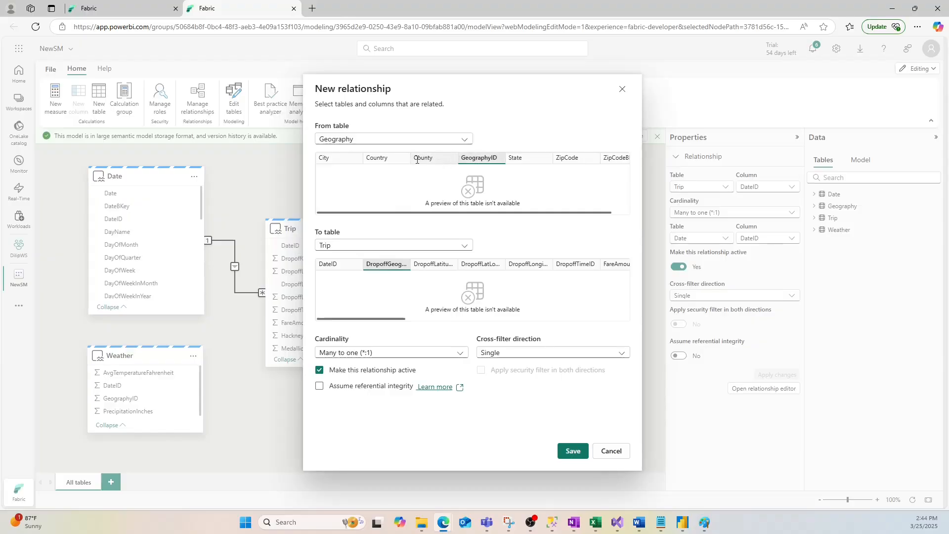
{"action": "left_click", "coordinate": [389, 159]}
{"action": "left_click", "coordinate": [479, 158]}
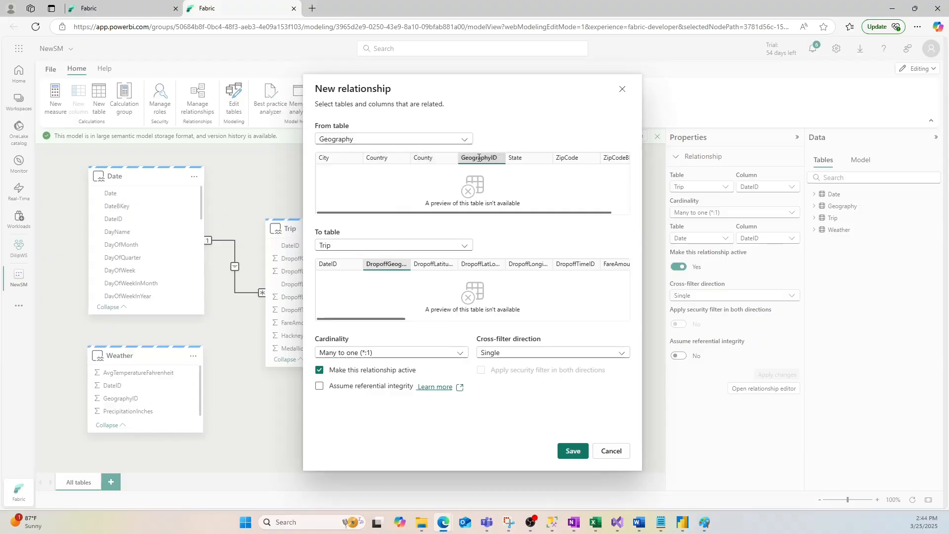
{"action": "left_click", "coordinate": [410, 354]}
{"action": "left_click", "coordinate": [373, 390]}
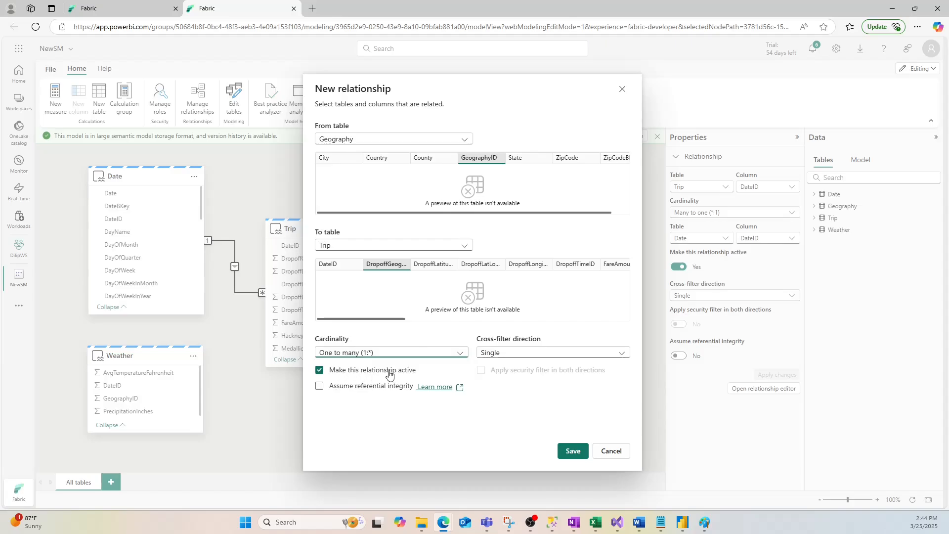
{"action": "left_click", "coordinate": [573, 450]}
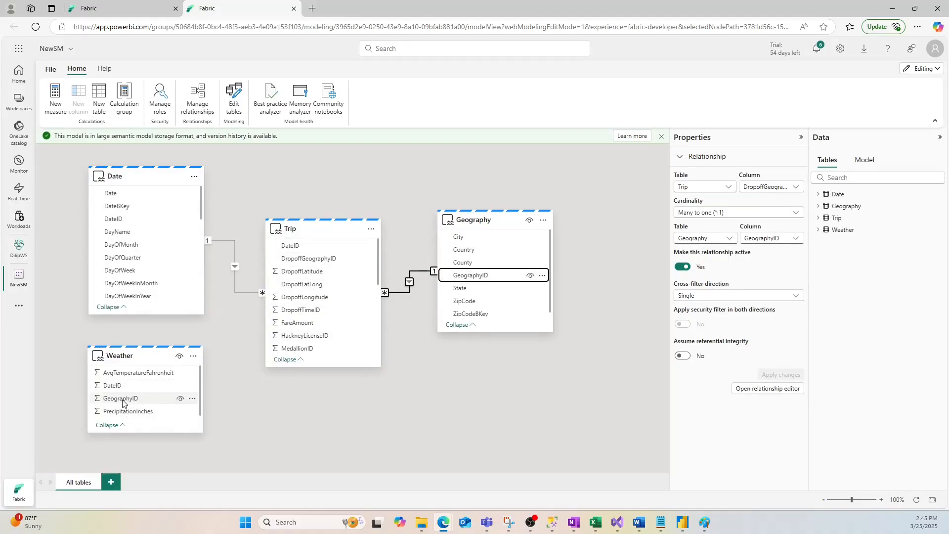
- Create an active one-to-many relationship from GeographyID in Weather to DropoffGeographyID in Trip with single cross-filter direction
{"action": "left_click_drag", "start_coordinate": [123, 403], "coordinate": [296, 259]}
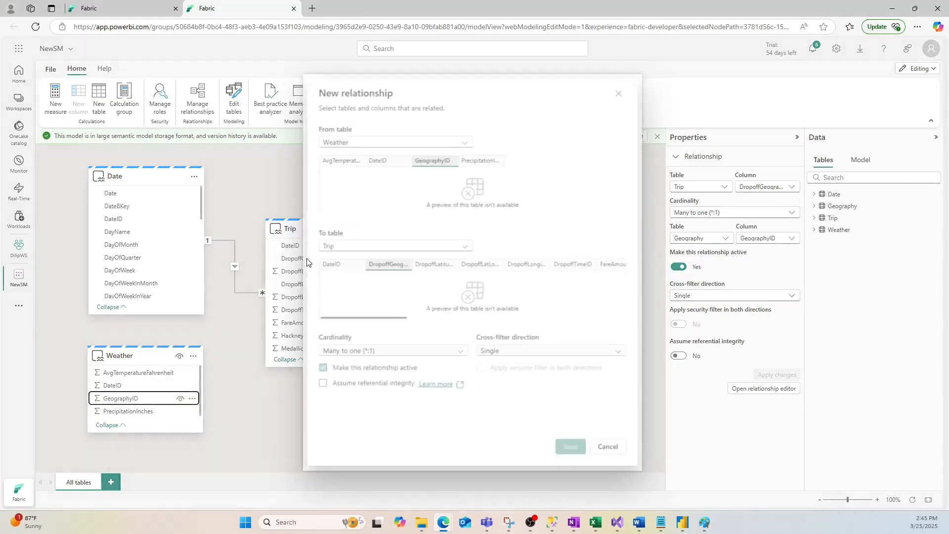
{"action": "left_click", "coordinate": [357, 354]}
{"action": "left_click", "coordinate": [369, 390]}
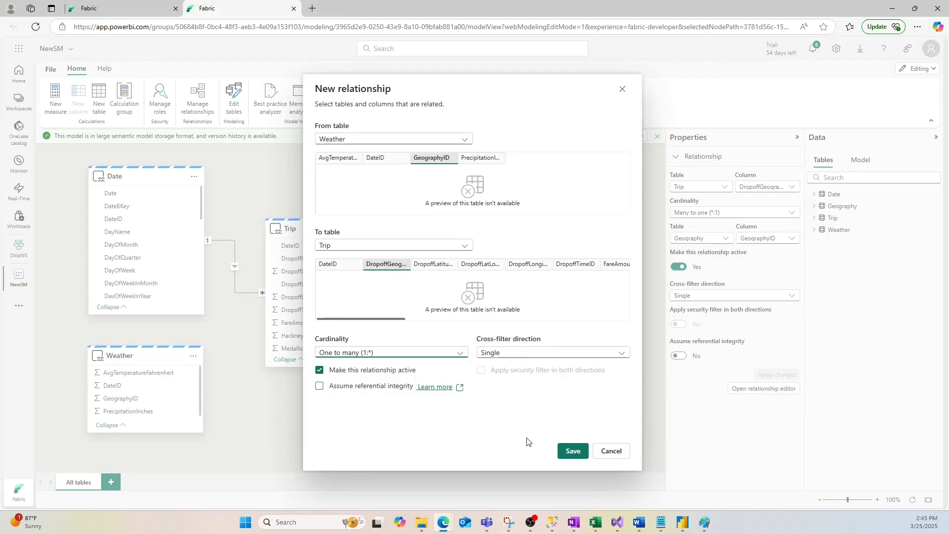
{"action": "left_click", "coordinate": [570, 451]}
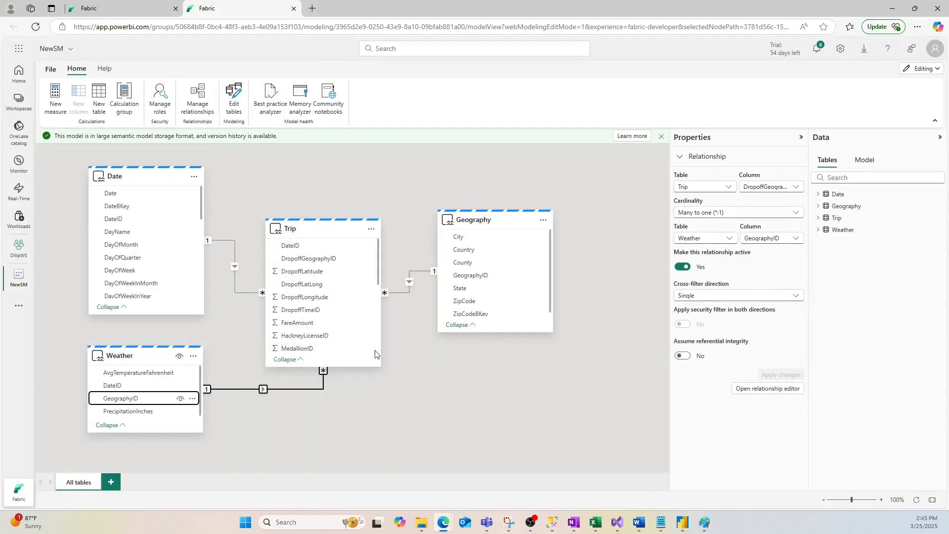
- Arrange the diagram with Weather below Trip and Trip slightly higher between Date and Geography
{"action": "left_click_drag", "start_coordinate": [163, 357], "coordinate": [309, 436]}
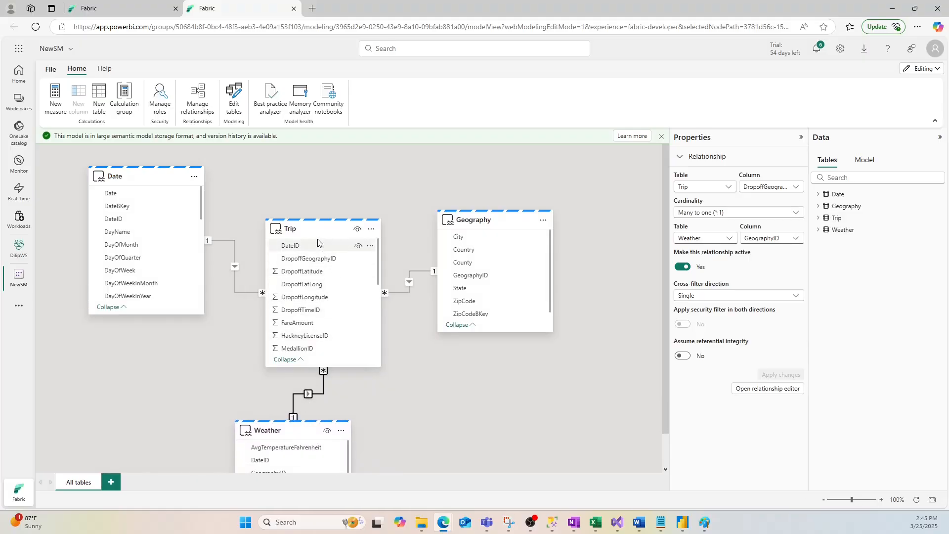
{"action": "left_click_drag", "start_coordinate": [315, 231], "coordinate": [323, 206]}
{"action": "left_click_drag", "start_coordinate": [294, 434], "coordinate": [298, 412]}
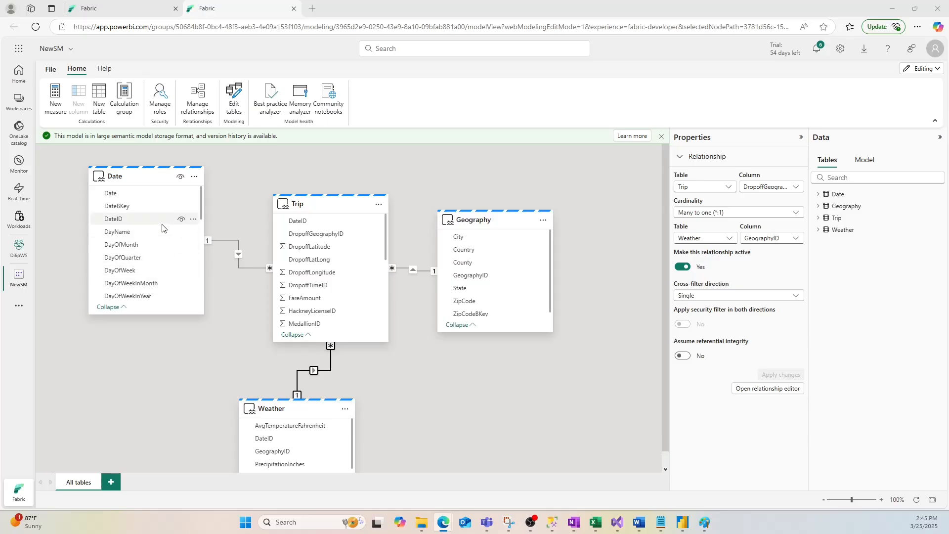
- Return to the workspace and open the details of the default SMDW semantic model under the SMDW warehouse
{"action": "left_click", "coordinate": [18, 250]}
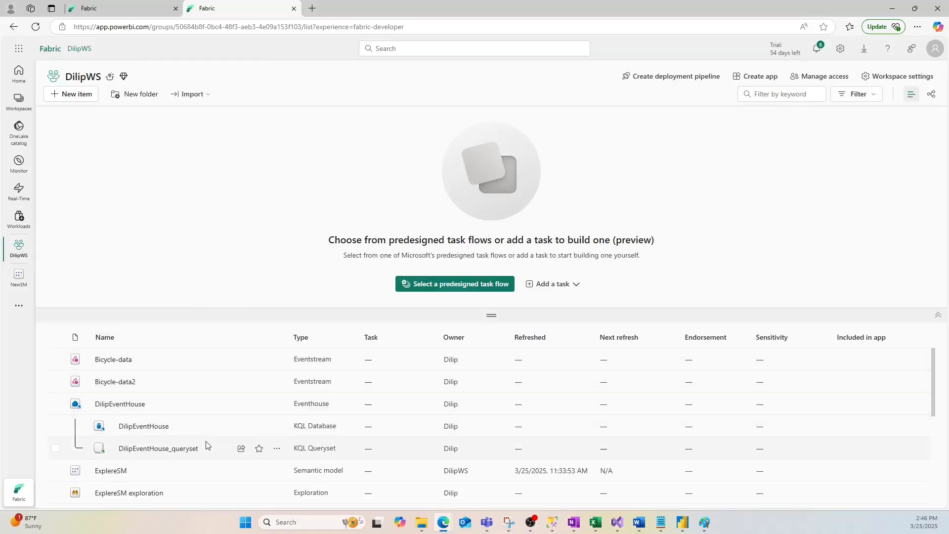
{"action": "scroll", "coordinate": [149, 451], "scroll_direction": "down", "scroll_amount": 1}
{"action": "scroll", "coordinate": [232, 444], "scroll_direction": "down", "scroll_amount": 2}
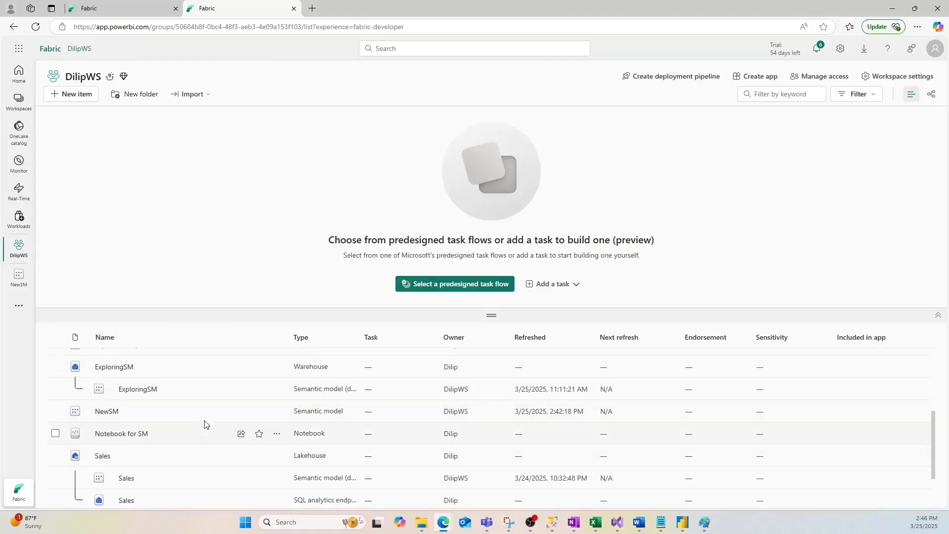
{"action": "scroll", "coordinate": [202, 428], "scroll_direction": "down", "scroll_amount": 3}
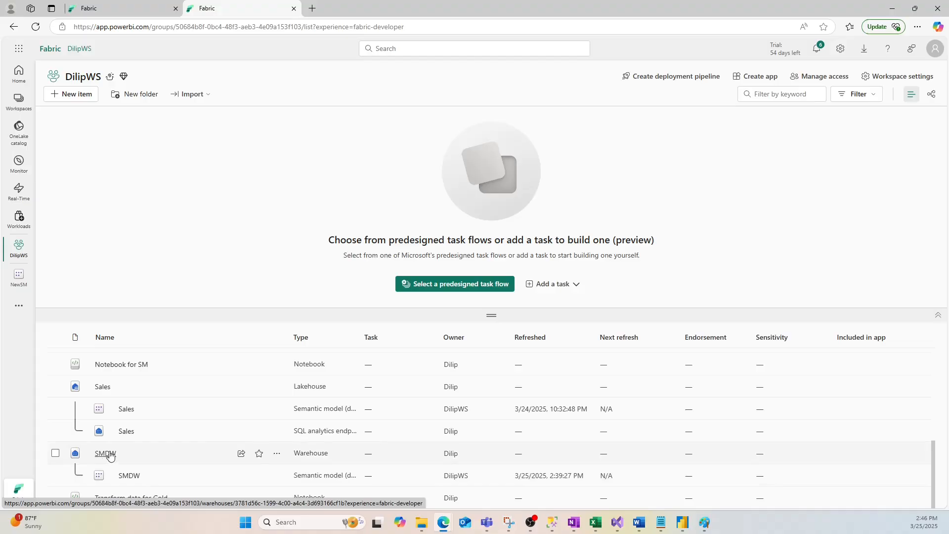
{"action": "left_click", "coordinate": [129, 476]}
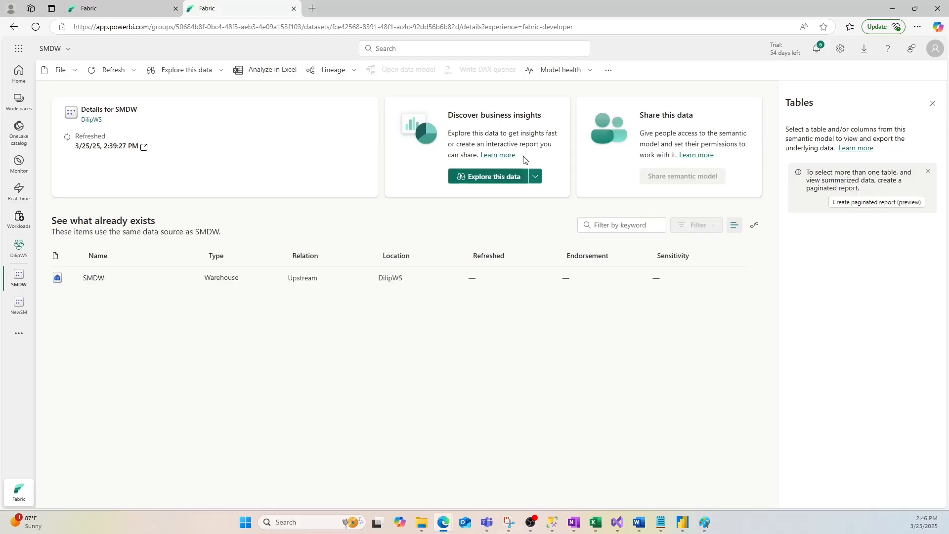
- Open the data exploration for SMDW, reload the page and reopen it, and check the Rearrange data section
{"action": "left_click", "coordinate": [479, 177]}
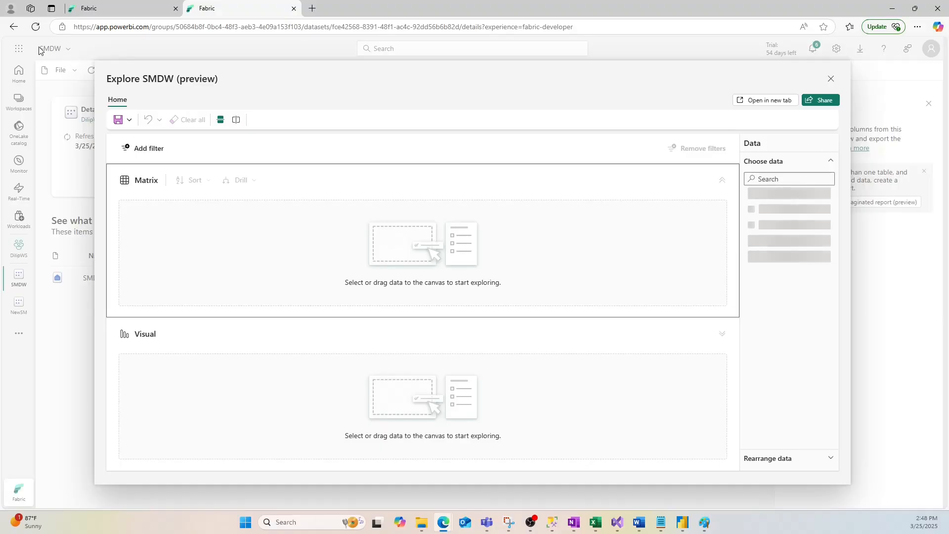
{"action": "left_click", "coordinate": [36, 27]}
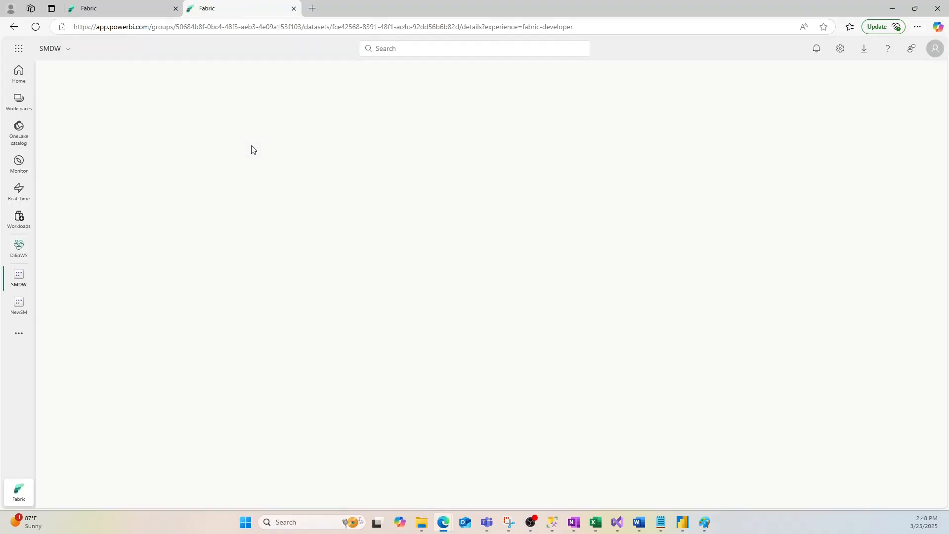
{"action": "left_click", "coordinate": [496, 177]}
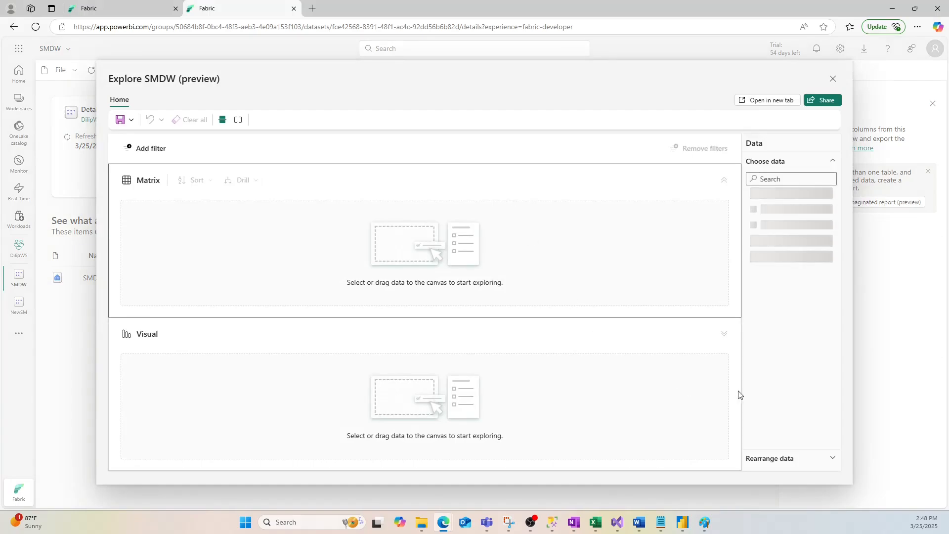
{"action": "left_click", "coordinate": [833, 459]}
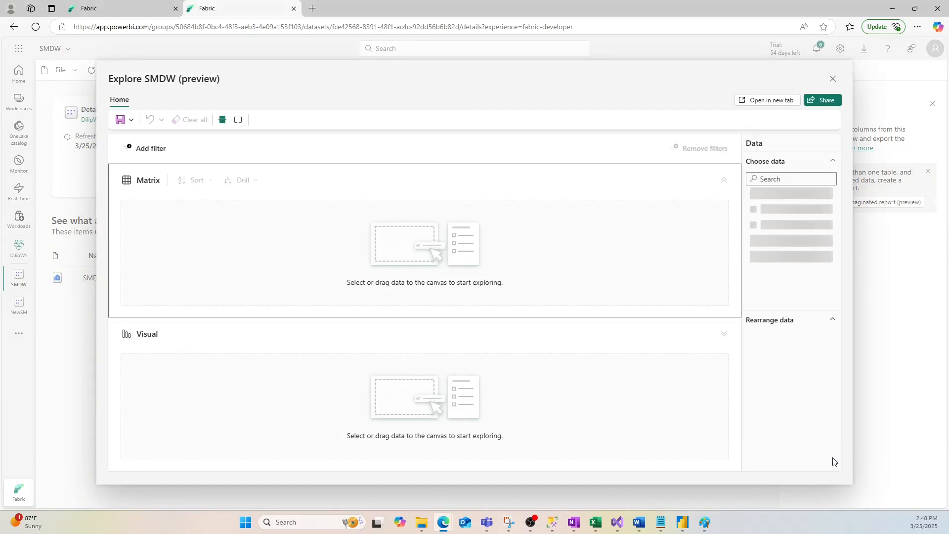
{"action": "left_click", "coordinate": [834, 321]}
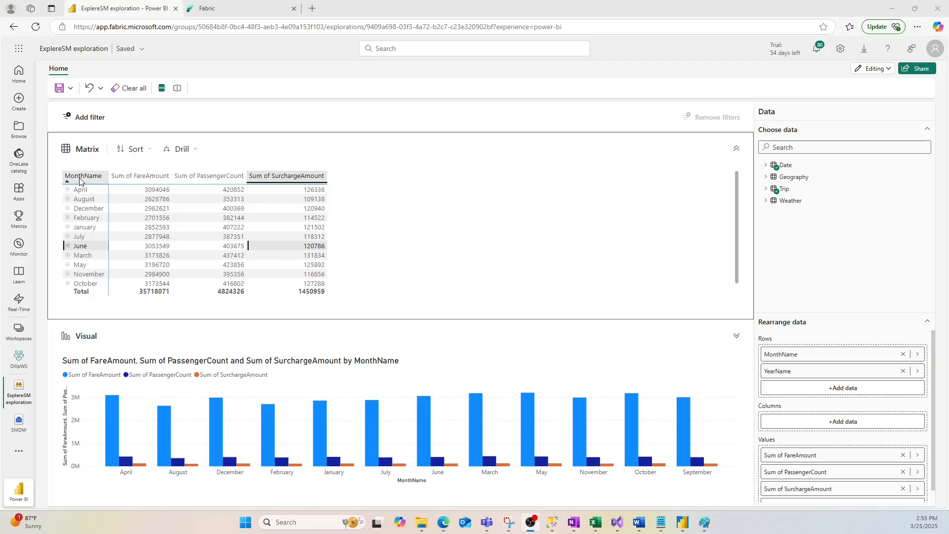
- In the ExplereSM exploration, remove the Date table's MonthName field and add it back so that it becomes the matrix columns
{"action": "left_click", "coordinate": [766, 164]}
{"action": "scroll", "coordinate": [829, 258], "scroll_direction": "down", "scroll_amount": 2}
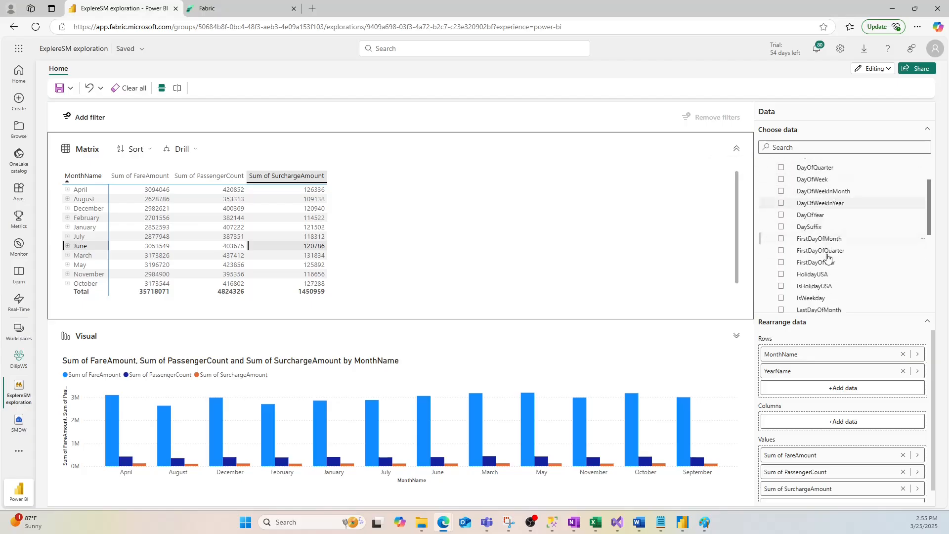
{"action": "scroll", "coordinate": [829, 258], "scroll_direction": "down", "scroll_amount": 2}
{"action": "left_click", "coordinate": [782, 241]}
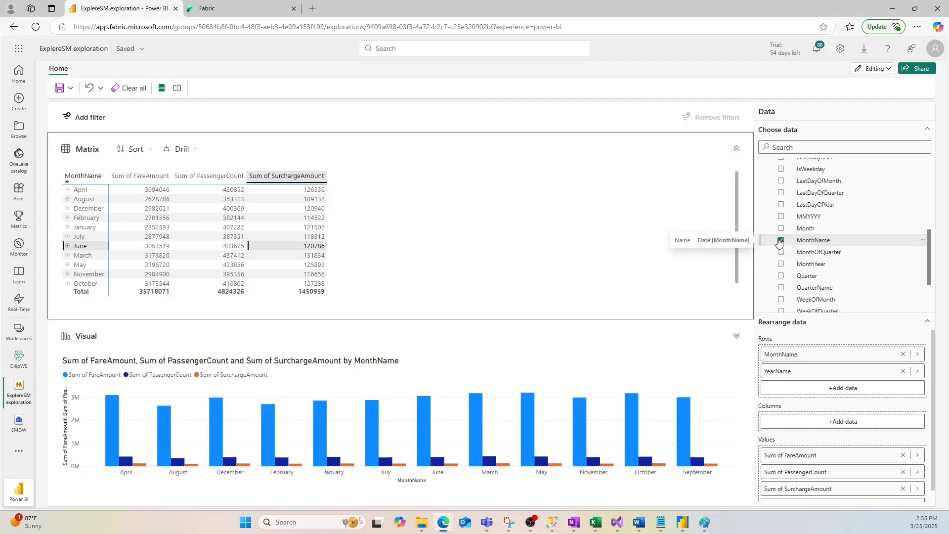
{"action": "left_click", "coordinate": [782, 241]}
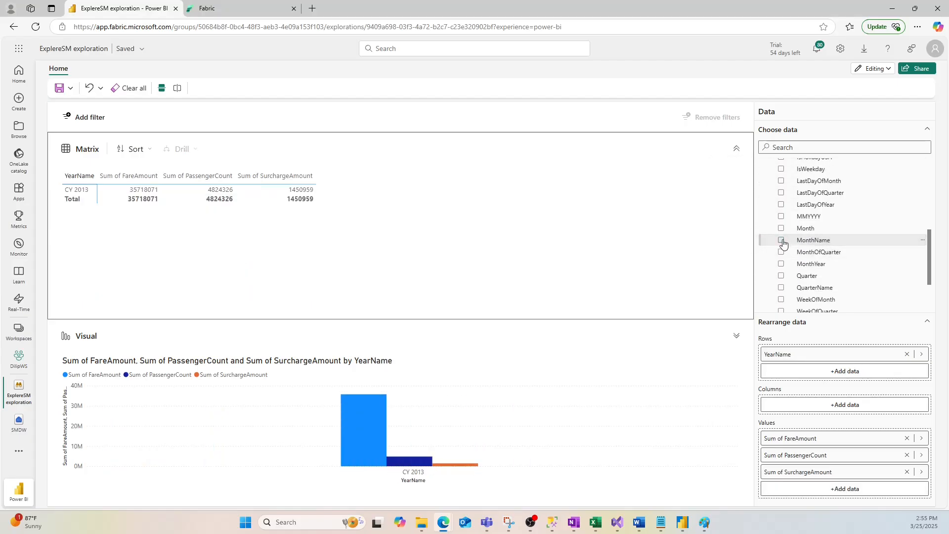
{"action": "left_click", "coordinate": [782, 241]}
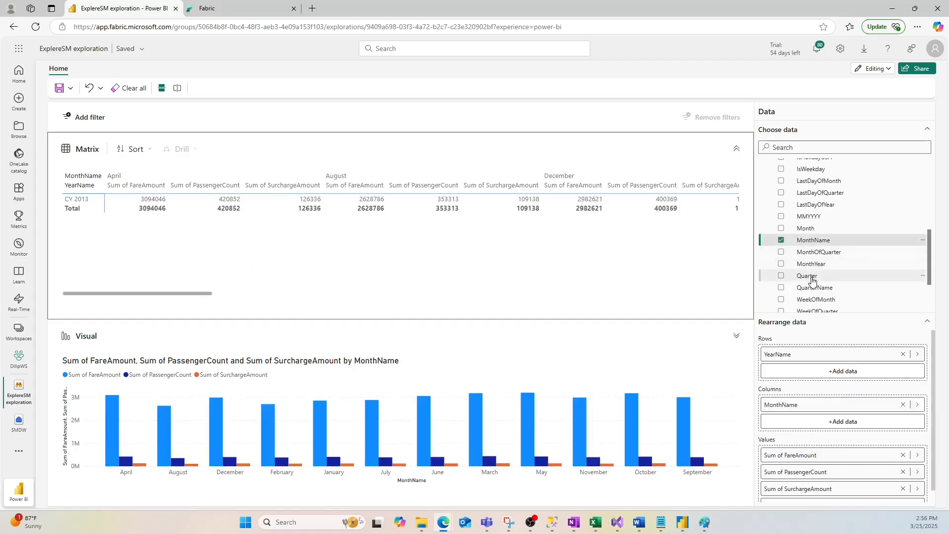
- Remove the Date table's YearName field from the matrix and add it back to the rows
{"action": "scroll", "coordinate": [807, 277], "scroll_direction": "down", "scroll_amount": 3}
{"action": "left_click", "coordinate": [782, 271]}
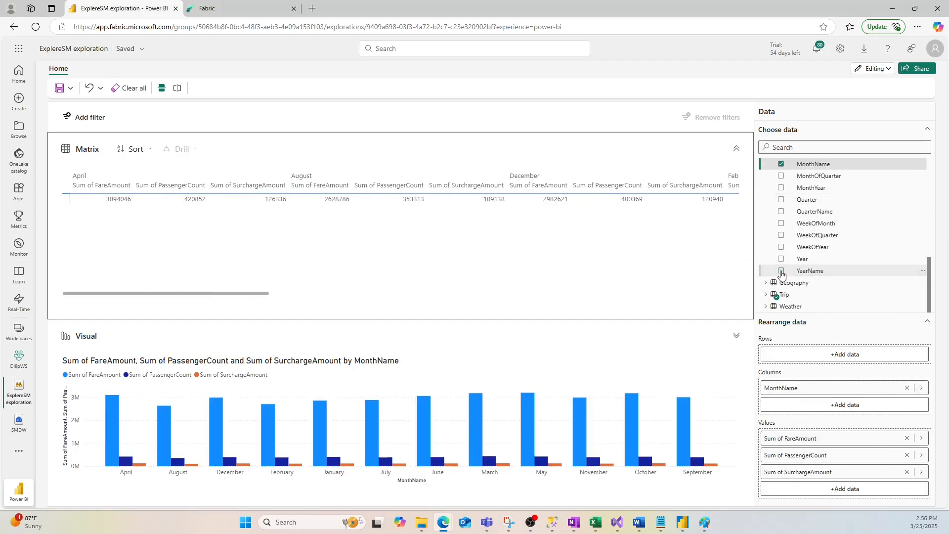
{"action": "left_click", "coordinate": [782, 271]}
- From the Trip table, try HackneyLicenseID as a matrix value and remove it, and re-add FareAmount so that it is the last value
{"action": "scroll", "coordinate": [788, 227], "scroll_direction": "up", "scroll_amount": 3}
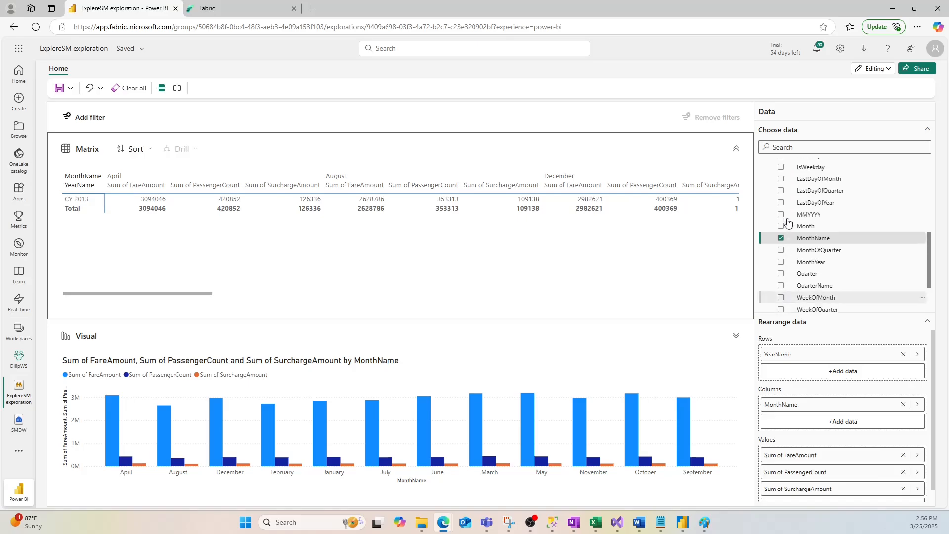
{"action": "scroll", "coordinate": [791, 227], "scroll_direction": "up", "scroll_amount": 3}
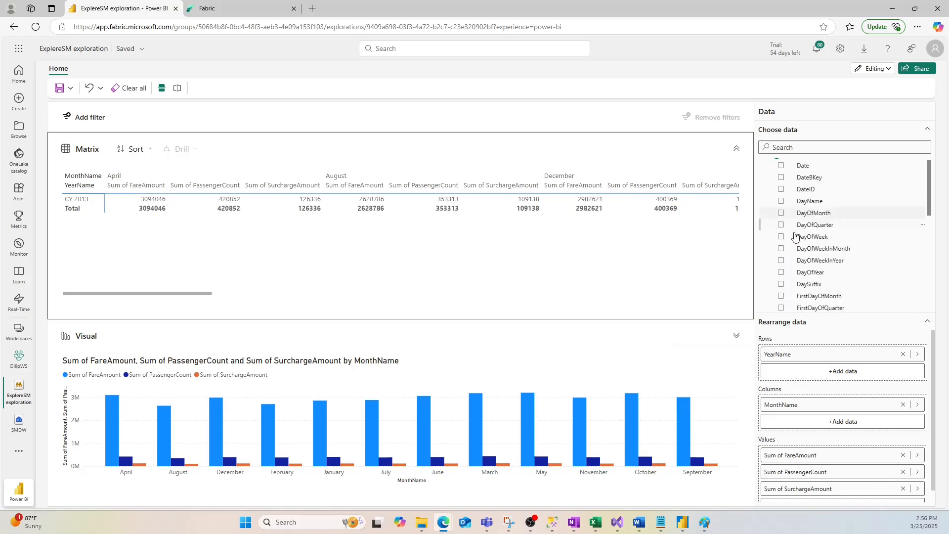
{"action": "scroll", "coordinate": [800, 232], "scroll_direction": "down", "scroll_amount": 5}
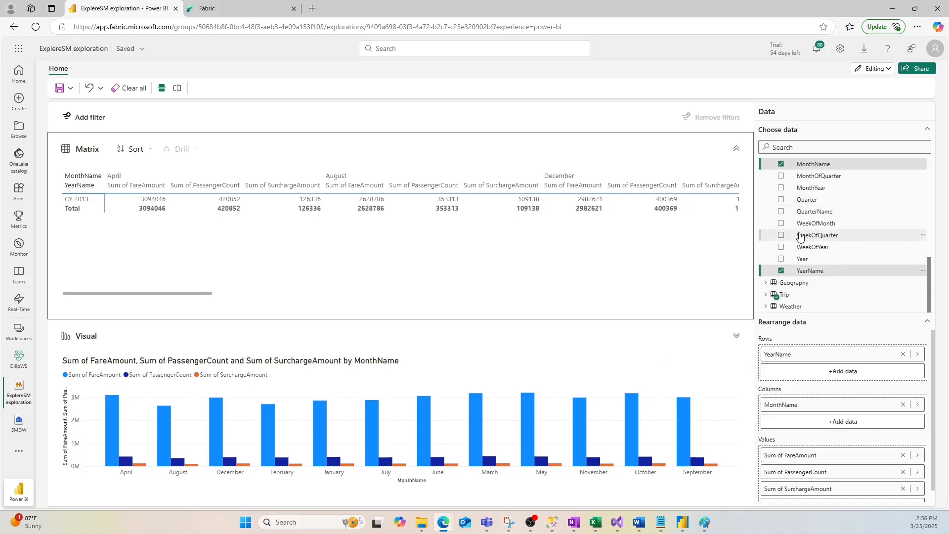
{"action": "left_click", "coordinate": [766, 295]}
{"action": "scroll", "coordinate": [780, 208], "scroll_direction": "down", "scroll_amount": 5}
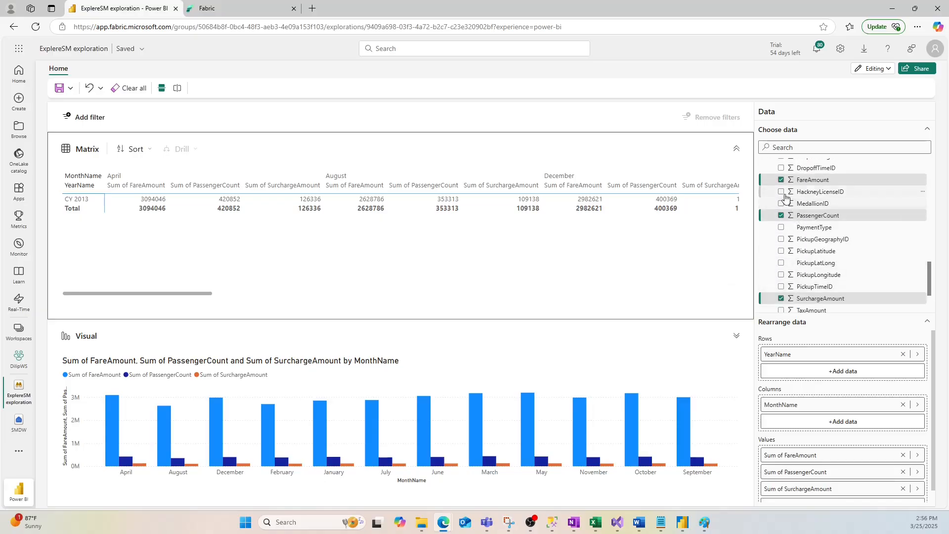
{"action": "left_click", "coordinate": [781, 192]}
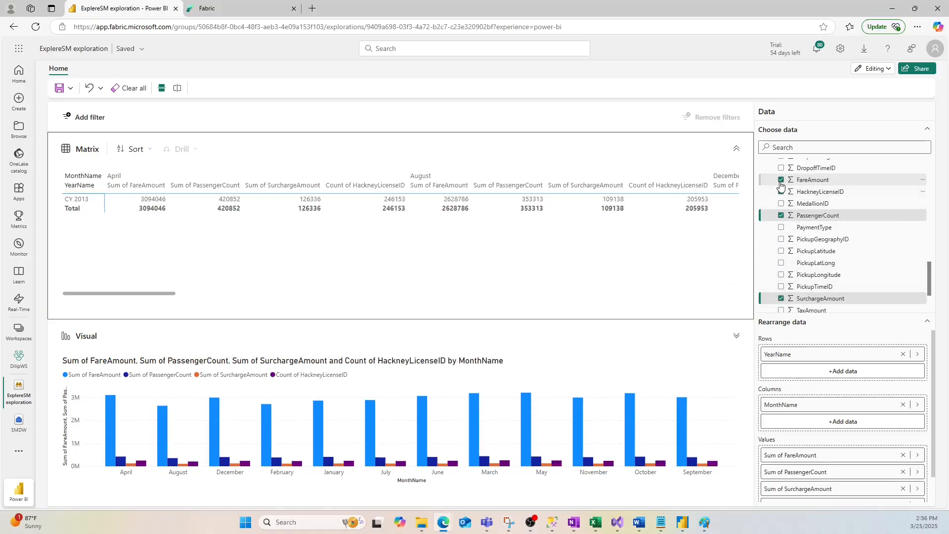
{"action": "left_click", "coordinate": [781, 180]}
{"action": "left_click", "coordinate": [781, 191]}
{"action": "left_click", "coordinate": [781, 179]}
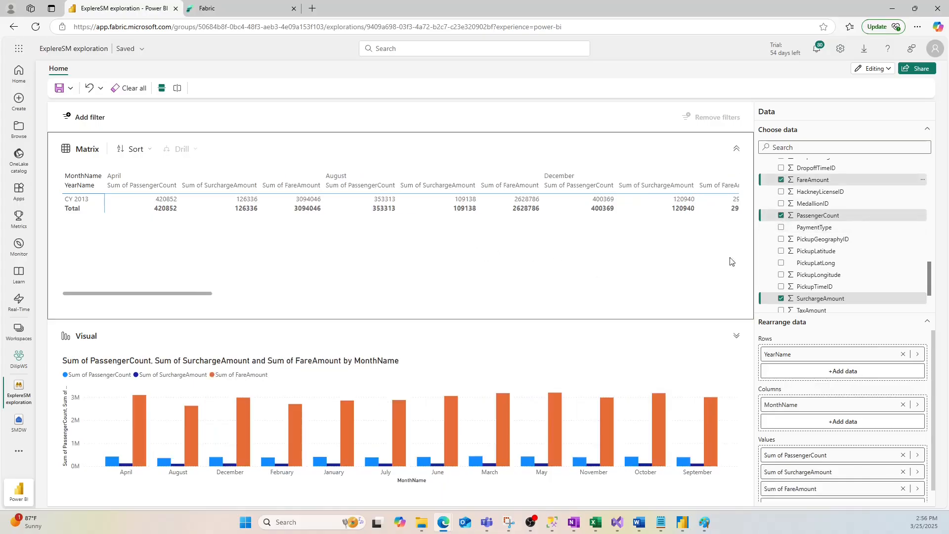
- Add the Trip table's PaymentType field to the matrix rows and remove PassengerCount from the values
{"action": "left_click", "coordinate": [782, 227]}
{"action": "left_click", "coordinate": [781, 215]}
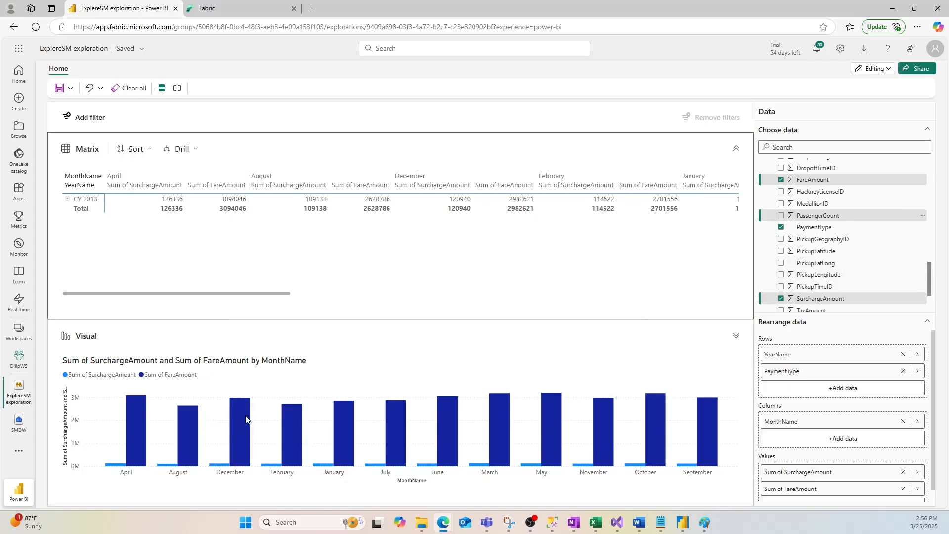
- Try the side-by-side layout for the matrix and visual, return to the stacked layout, and show the exploration's save options
{"action": "left_click", "coordinate": [178, 89]}
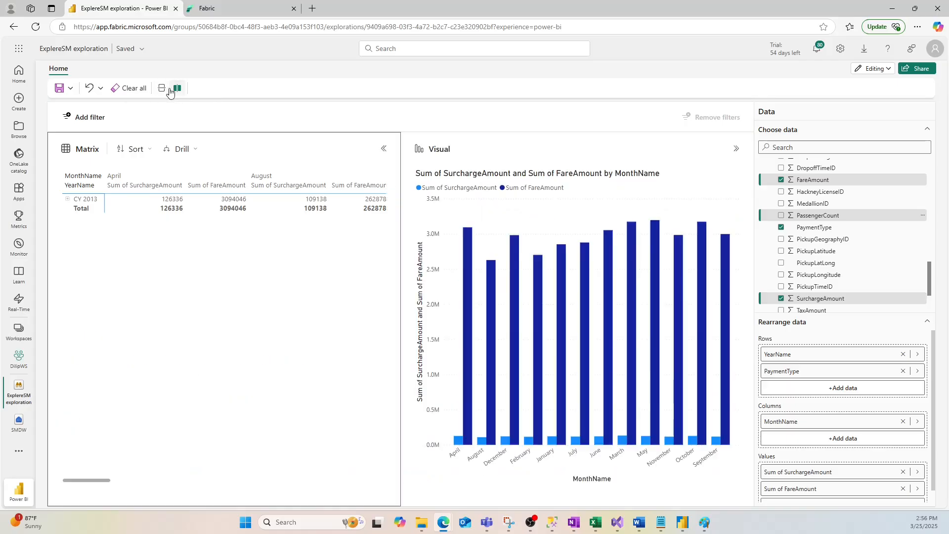
{"action": "left_click", "coordinate": [162, 89]}
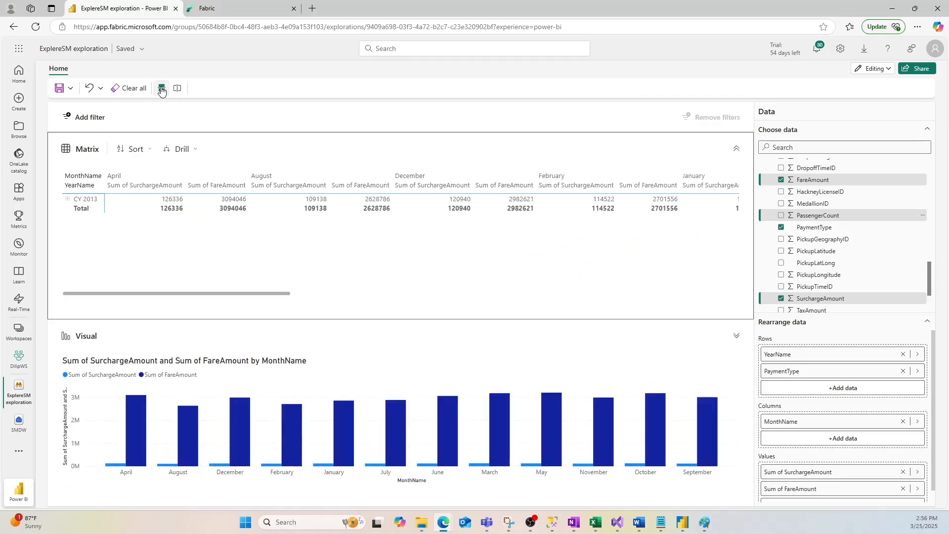
{"action": "left_click", "coordinate": [70, 88]}
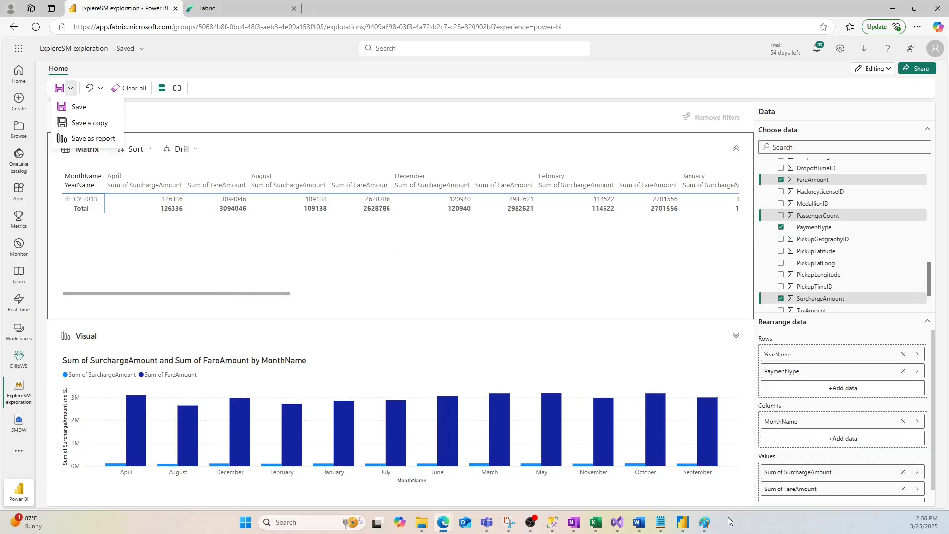
- Switch to the Data Warehouse in Fabric notes in Paint to review the section on exploring a semantic model
{"action": "mouse_move", "coordinate": [704, 522]}
{"action": "left_click", "coordinate": [722, 455]}
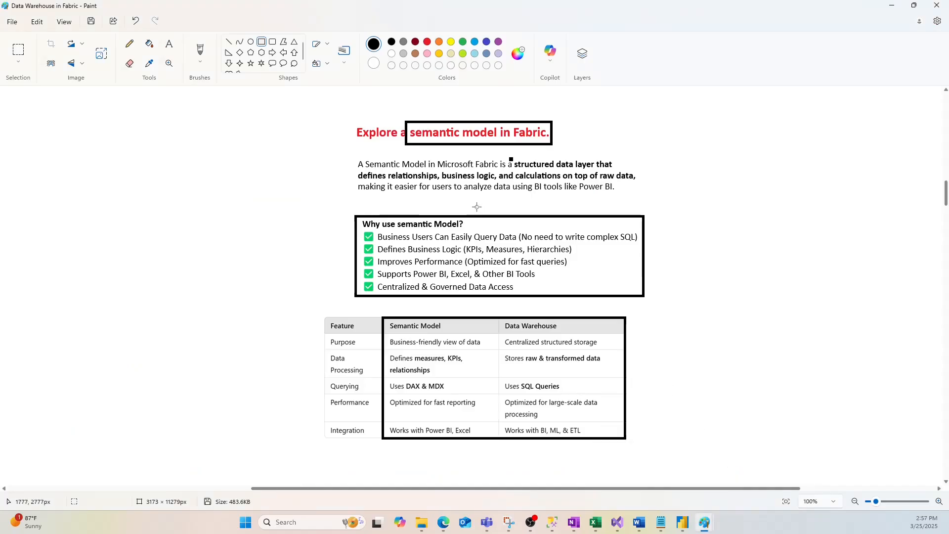